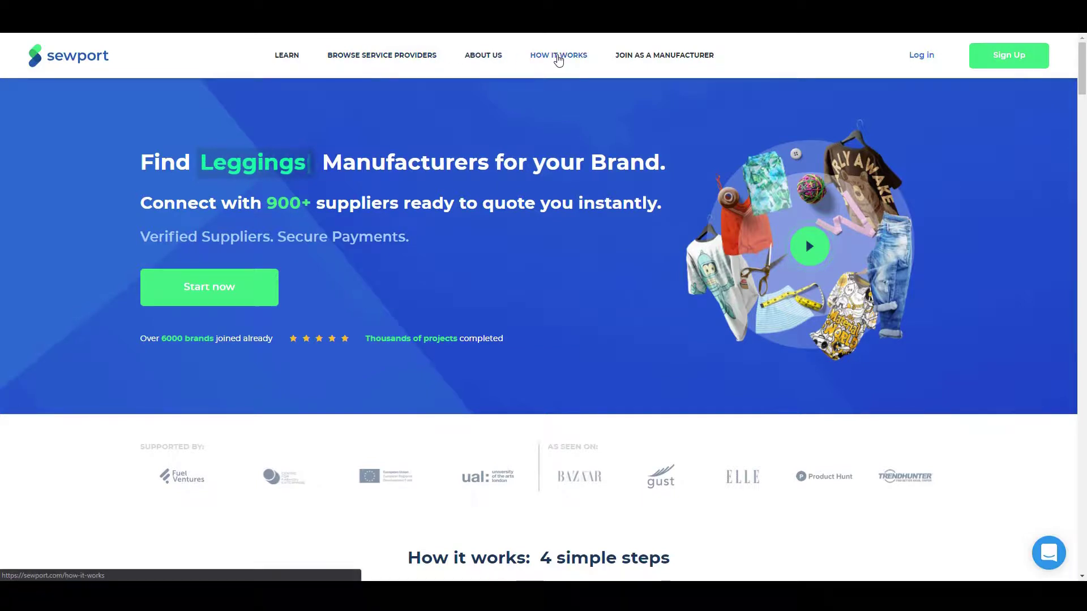
Step: Start a manufacturer sign-up and enter the first name and surname
left_click(674, 60)
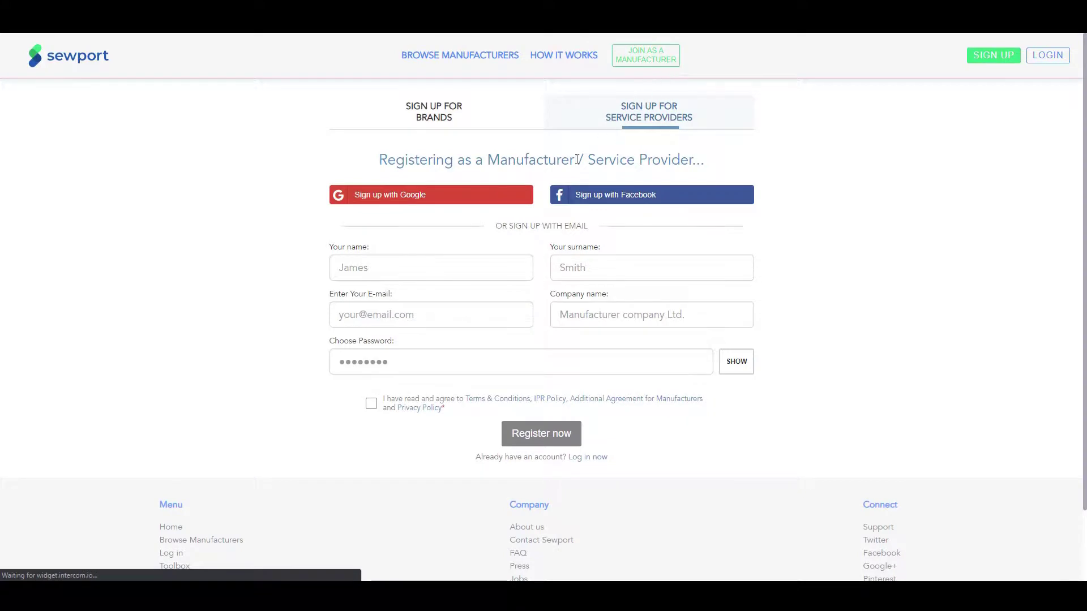
left_click(498, 267)
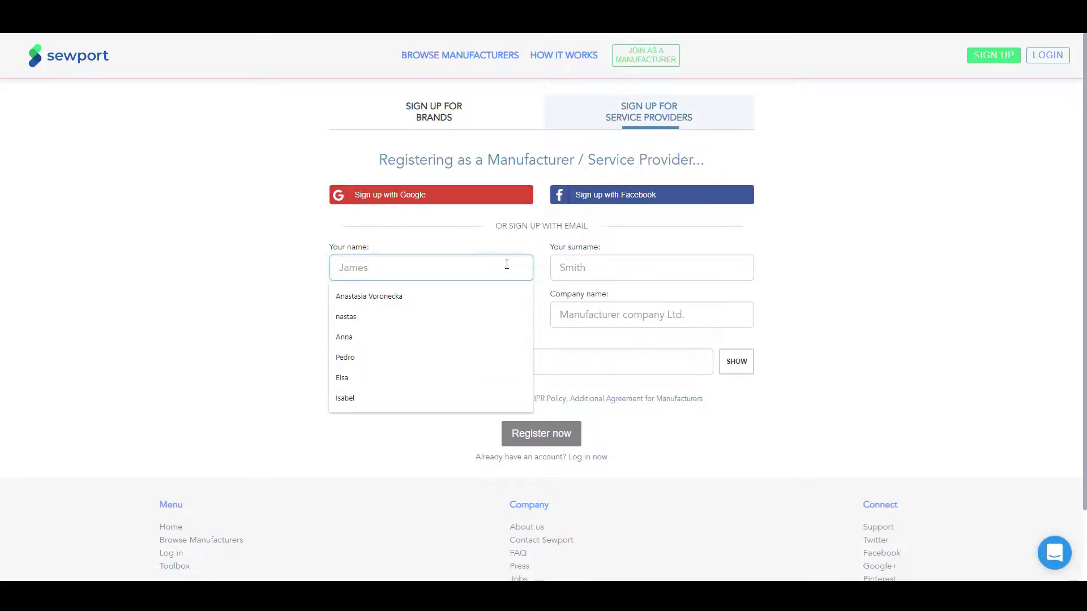
left_click(649, 119)
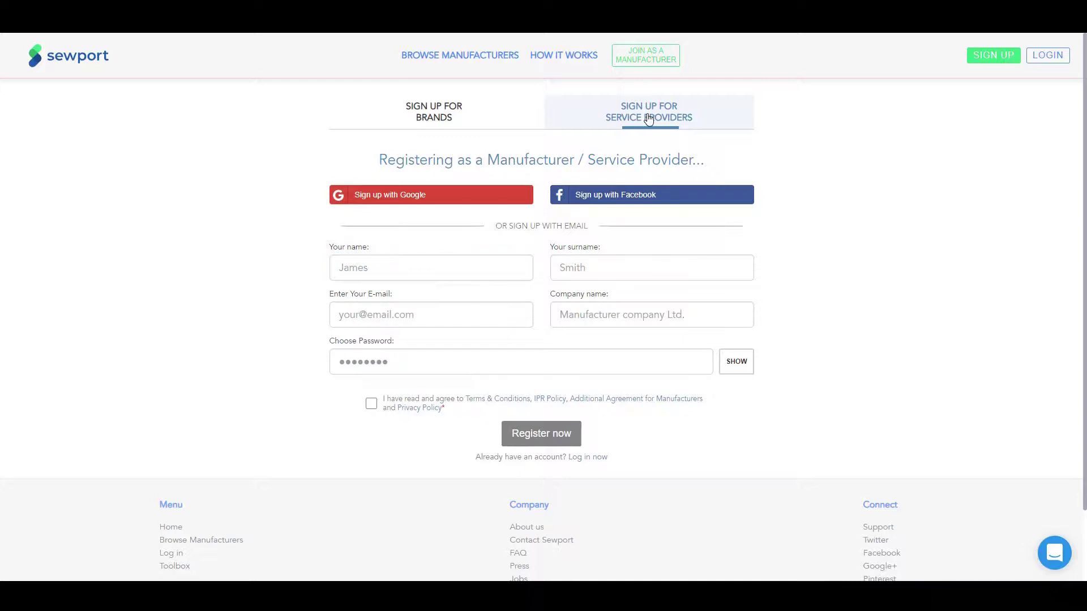
left_click(505, 268)
key("Tab")
left_click(480, 315)
Step: Fill in the e-mail, company name and password, accept the terms, and submit the registration
left_click(385, 362)
left_click(596, 315)
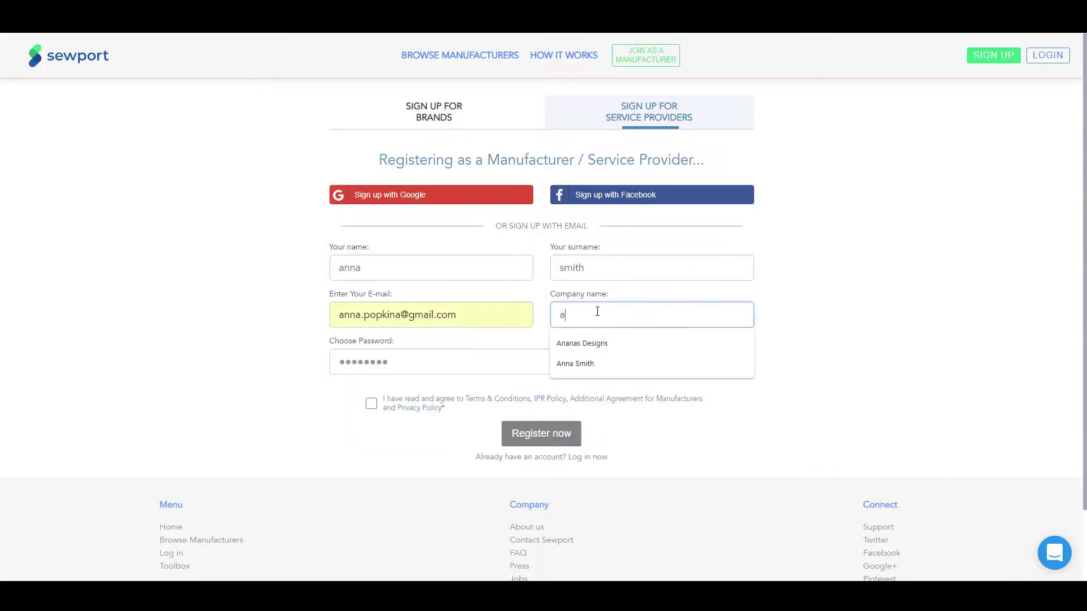
left_click(524, 356)
left_click(447, 400)
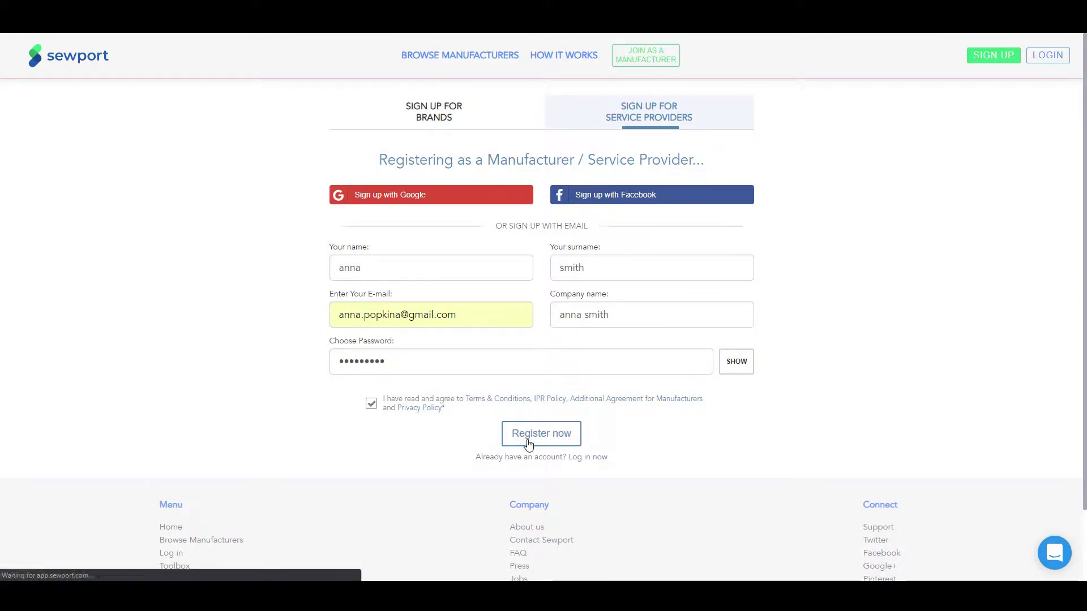
left_click(529, 442)
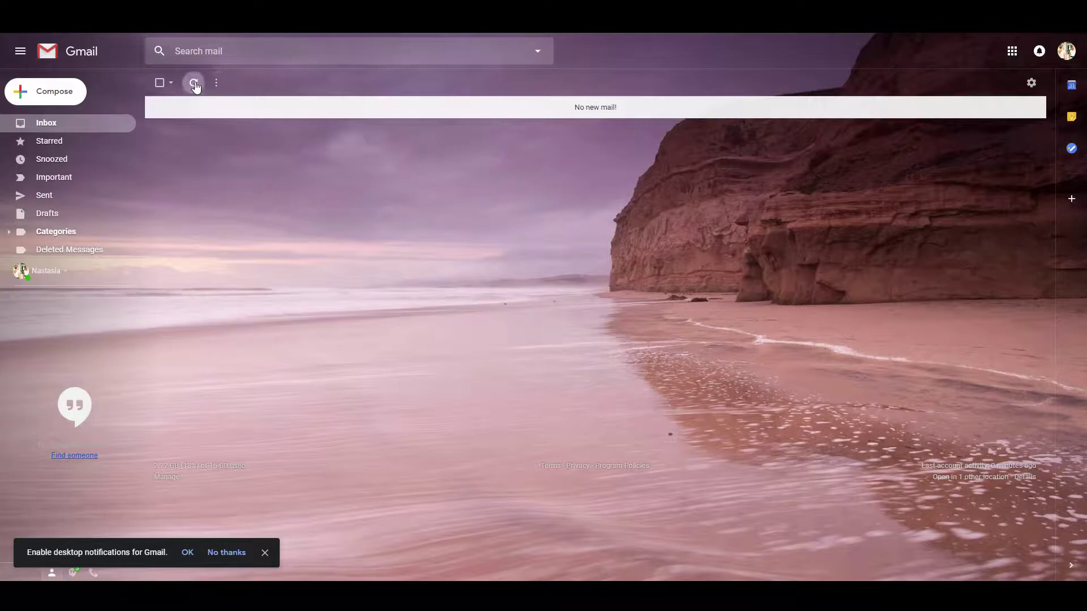
Step: Refresh the Gmail inbox, open the 'Account verification at Sewport' e-mail and choose Verify Account
left_click(193, 81)
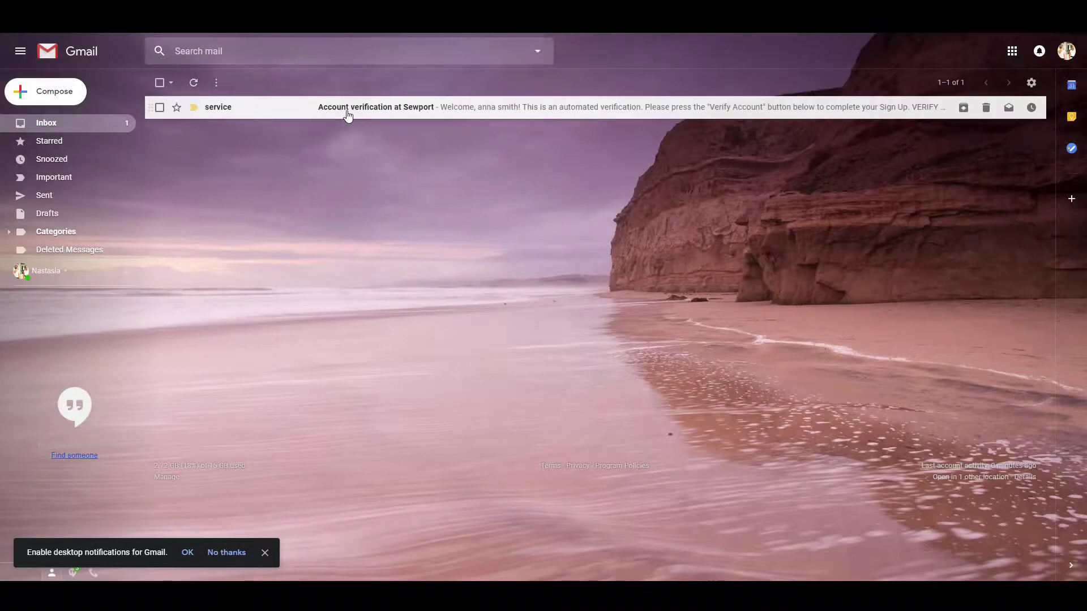
left_click(383, 112)
left_click(238, 249)
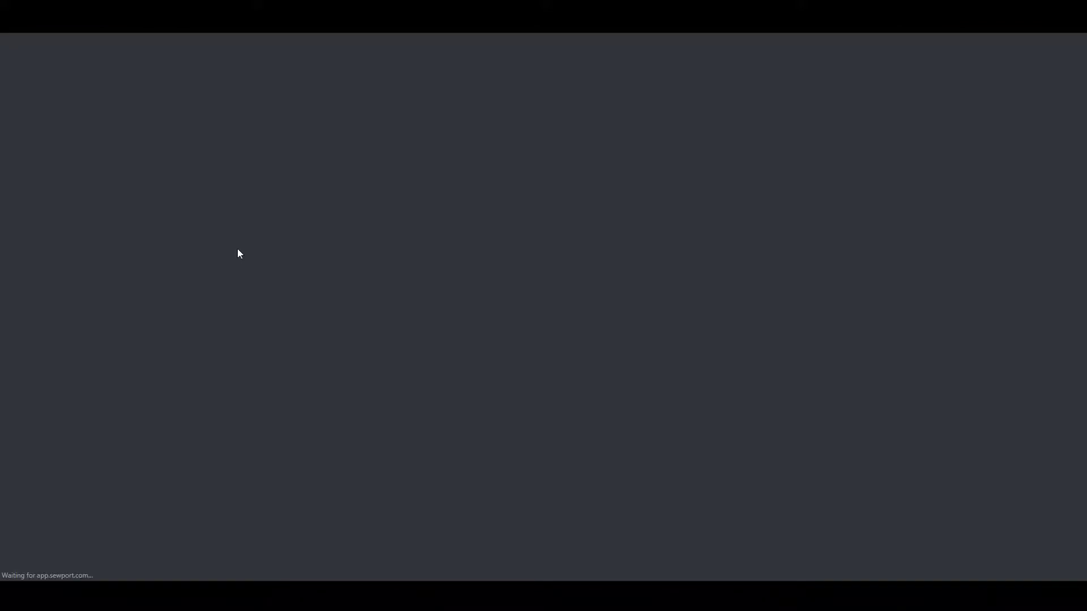
Step: From the dashboard, mark the company as a Garment Factory (Full service and CMT/CM) and continue
left_click(572, 283)
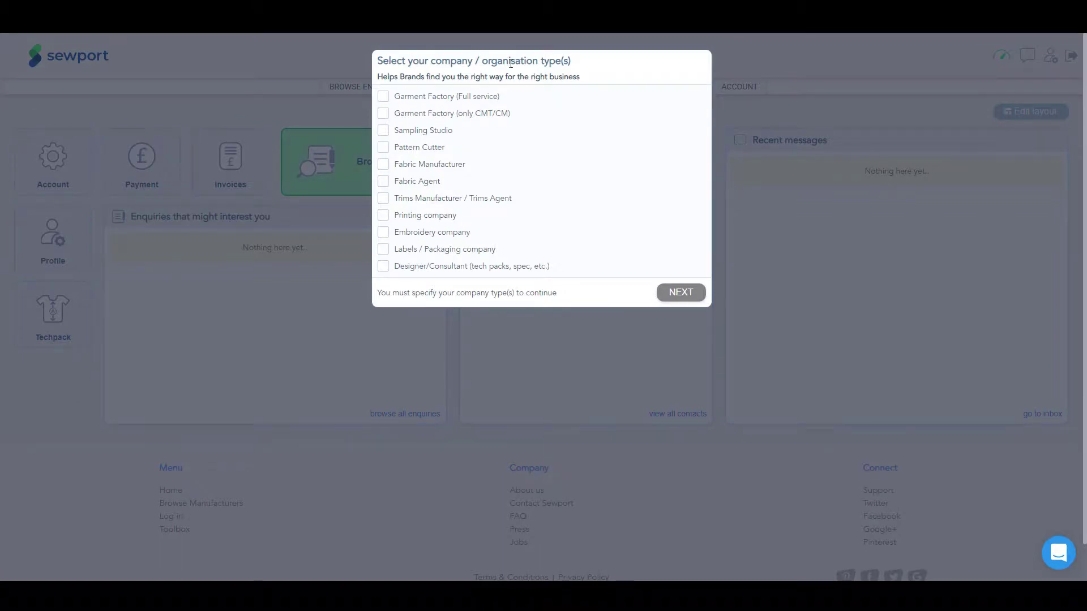
left_click(383, 97)
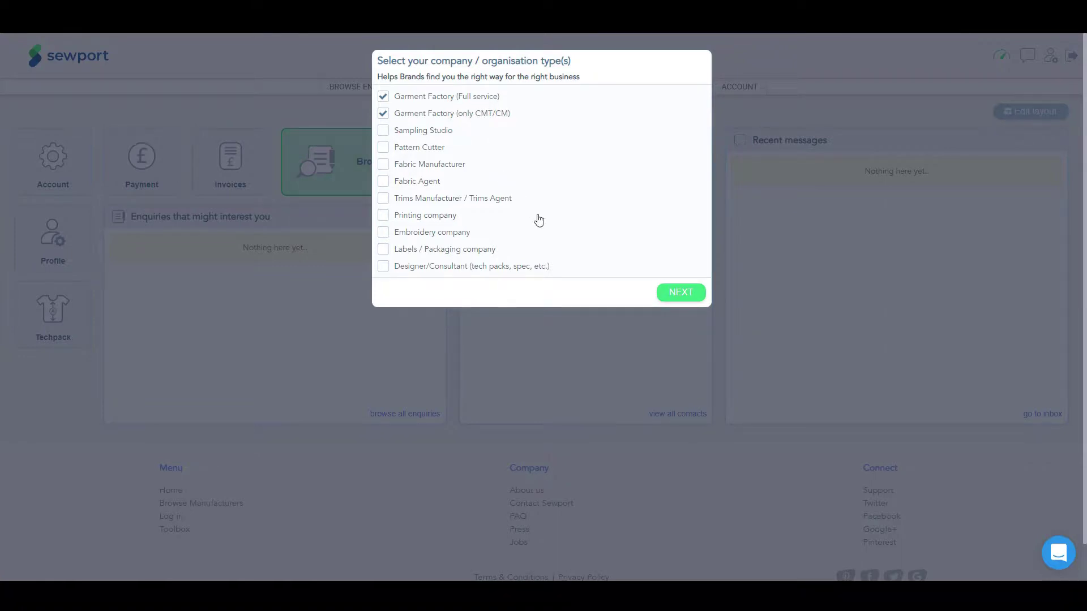
left_click(681, 292)
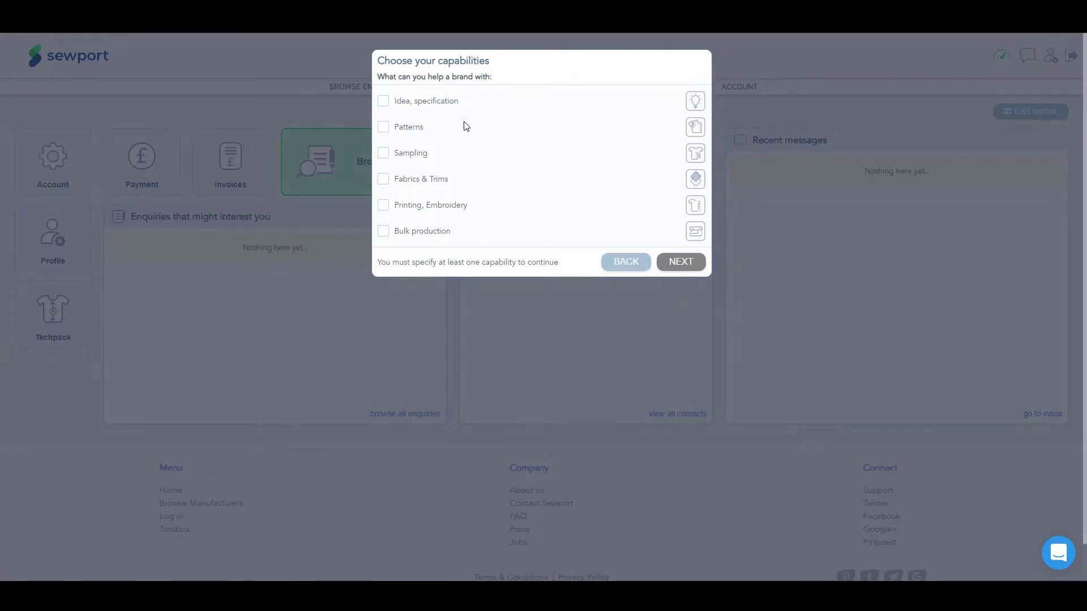
Step: Tick Idea/specification, Sampling and Bulk production as capabilities and go on to specialities
left_click(384, 102)
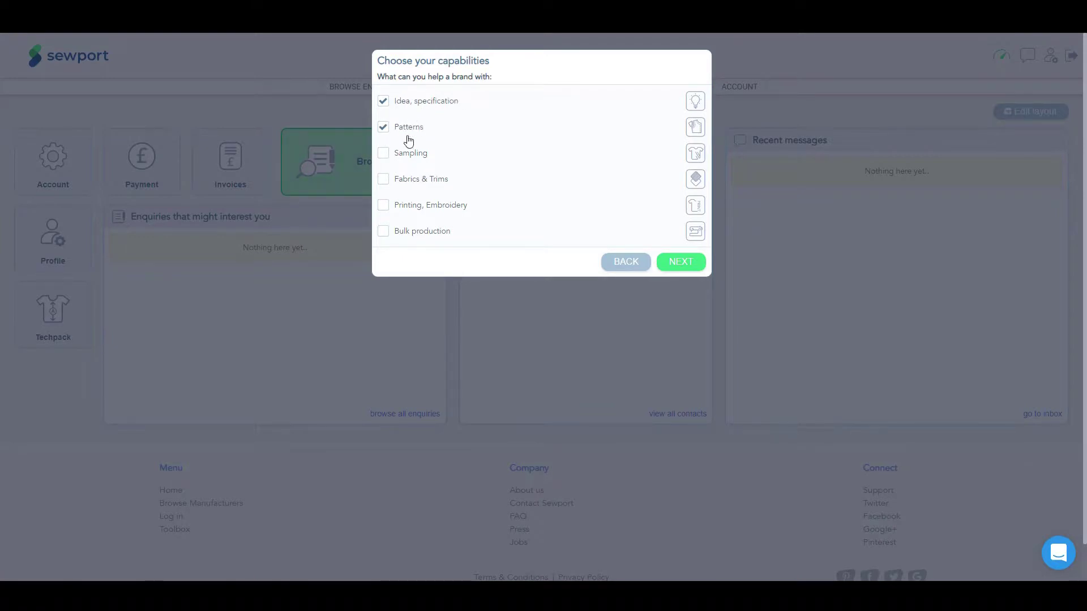
left_click(382, 154)
left_click(383, 234)
left_click(684, 263)
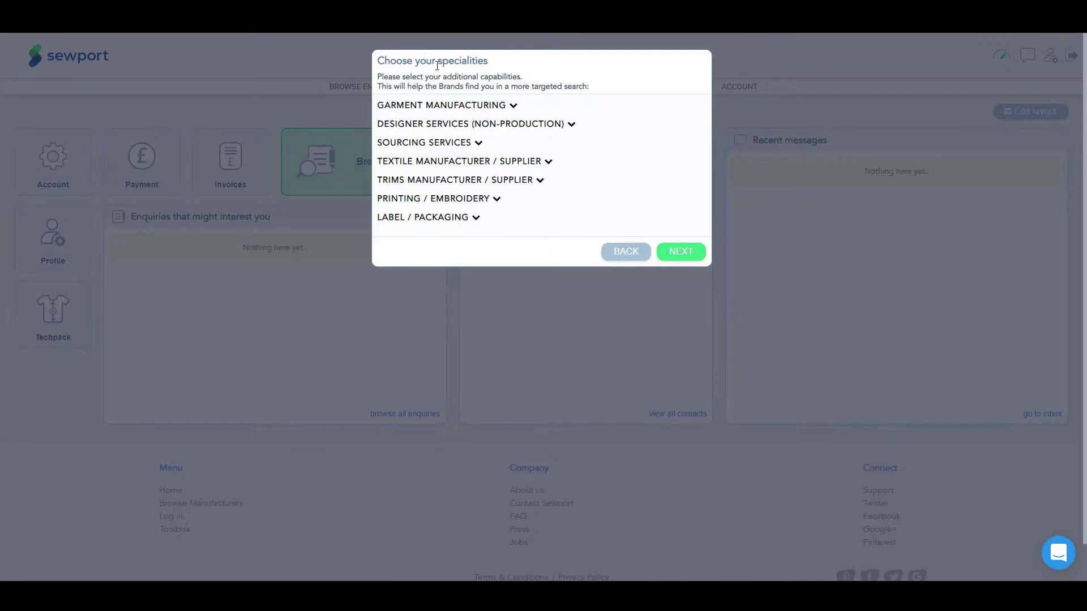
Step: Under Garment Manufacturing, add Flatlock seams, Bonded seams, Pattern making and Pattern grading
left_click(512, 105)
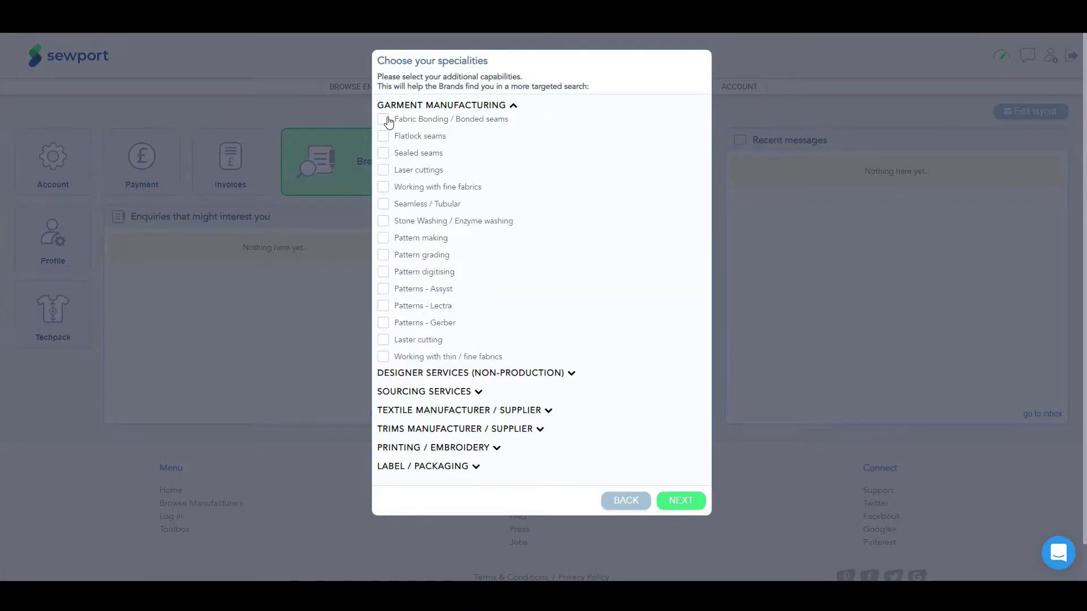
scroll(419, 236, "down", 1)
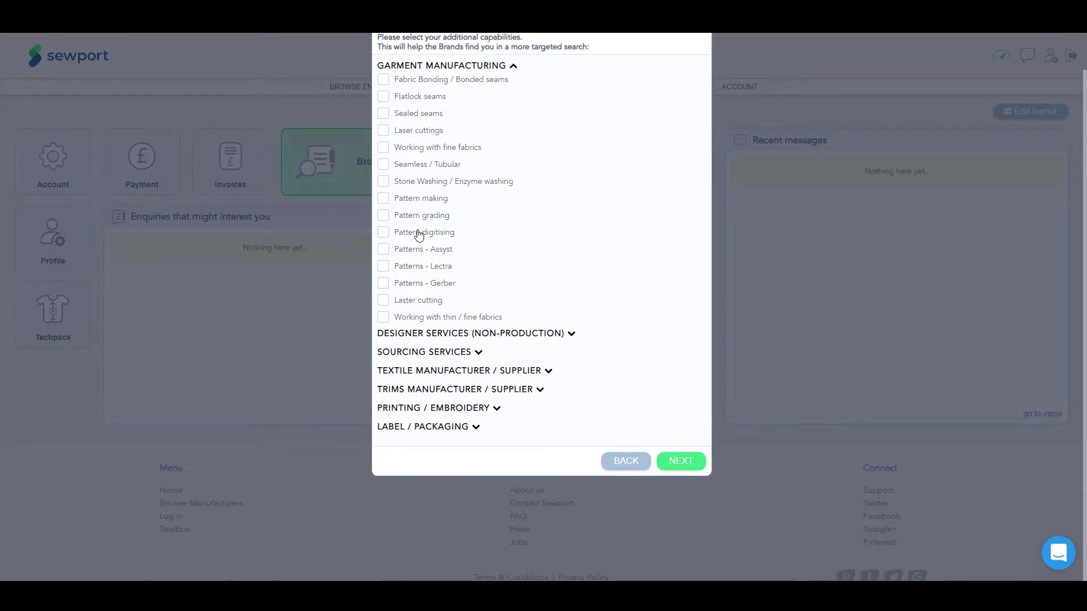
left_click(384, 97)
left_click(383, 80)
left_click(383, 199)
left_click(383, 216)
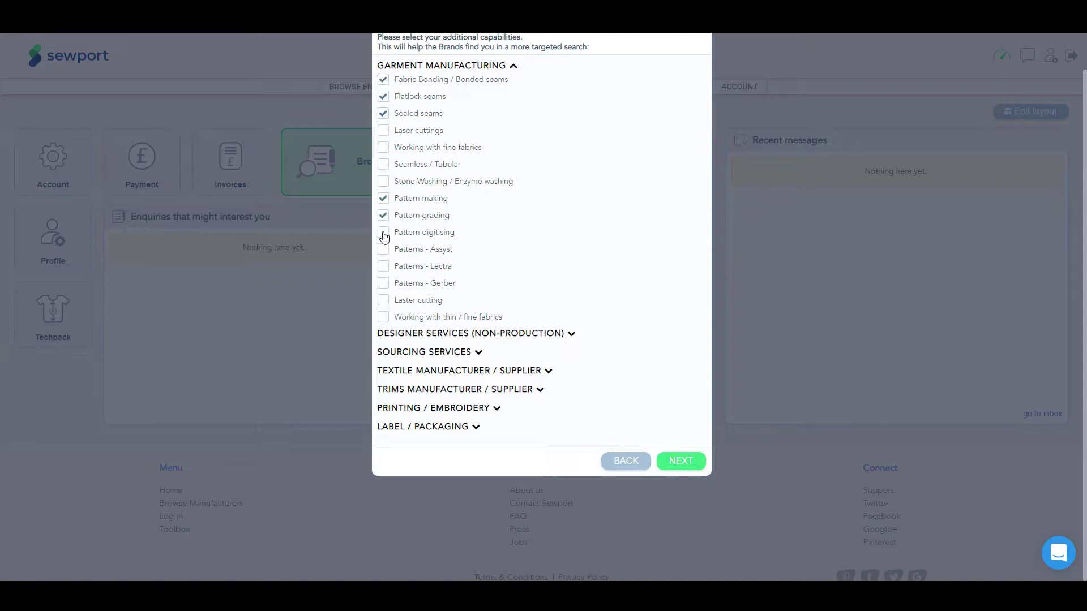
Step: Add Sketch to design, Fabric Sourcing and Trims Sourcing as specialities
left_click(517, 335)
scroll(516, 339, "down", 1)
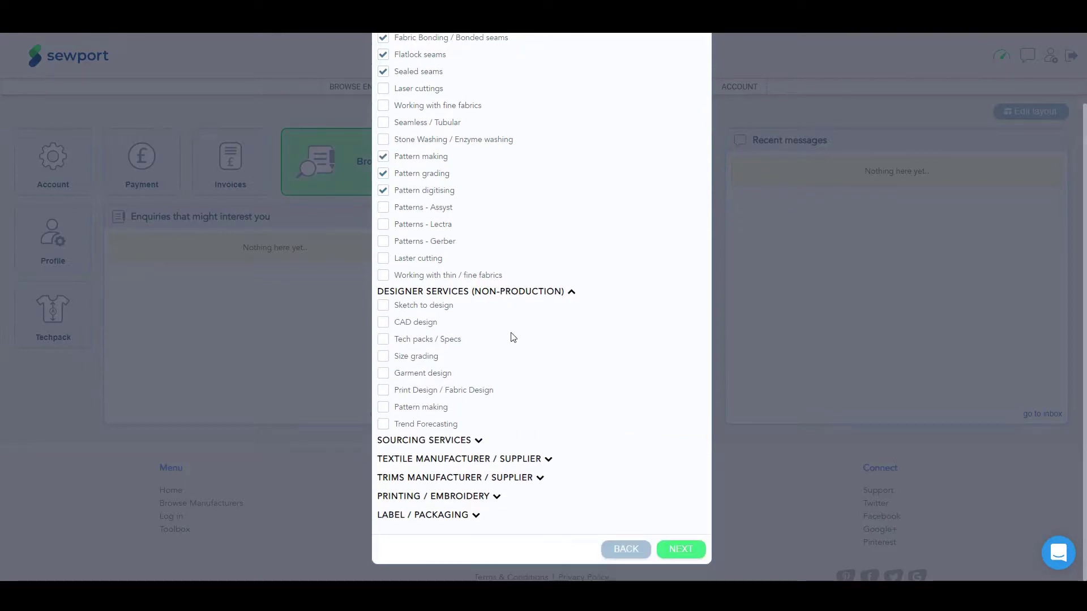
left_click(384, 307)
left_click(465, 444)
scroll(465, 444, "down", 1)
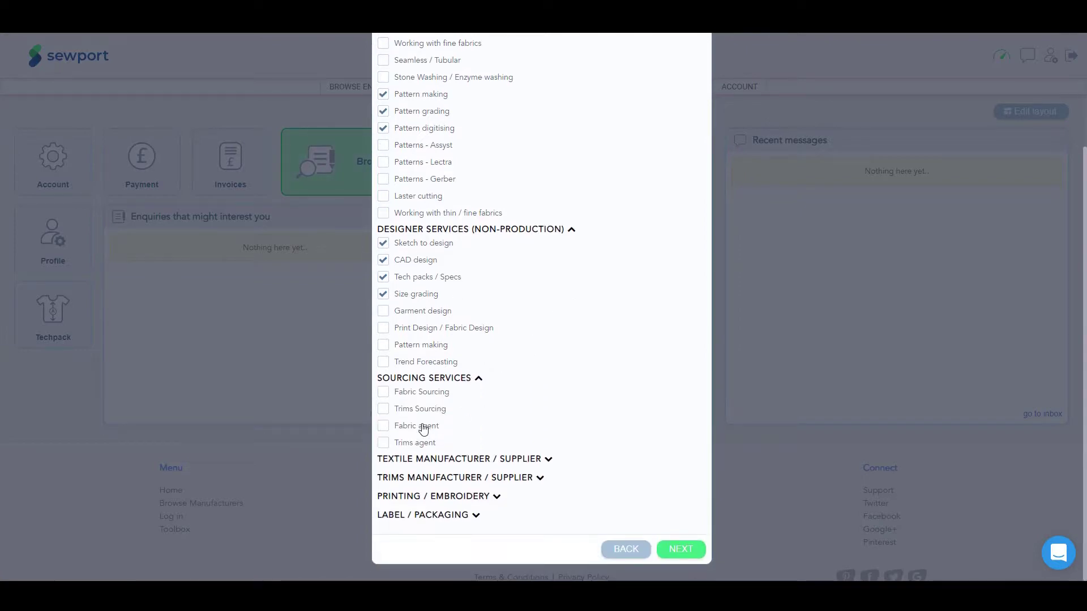
left_click(384, 392)
left_click(383, 408)
Step: Add Packaging from Label / Packaging and continue to the categories step
left_click(459, 515)
scroll(459, 515, "down", 4)
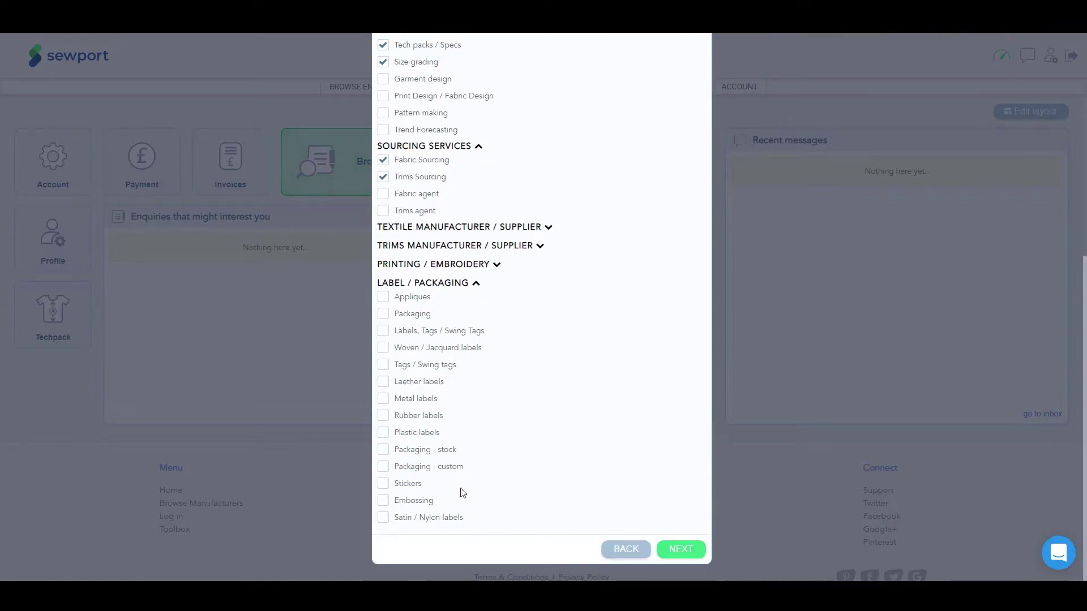
left_click(383, 315)
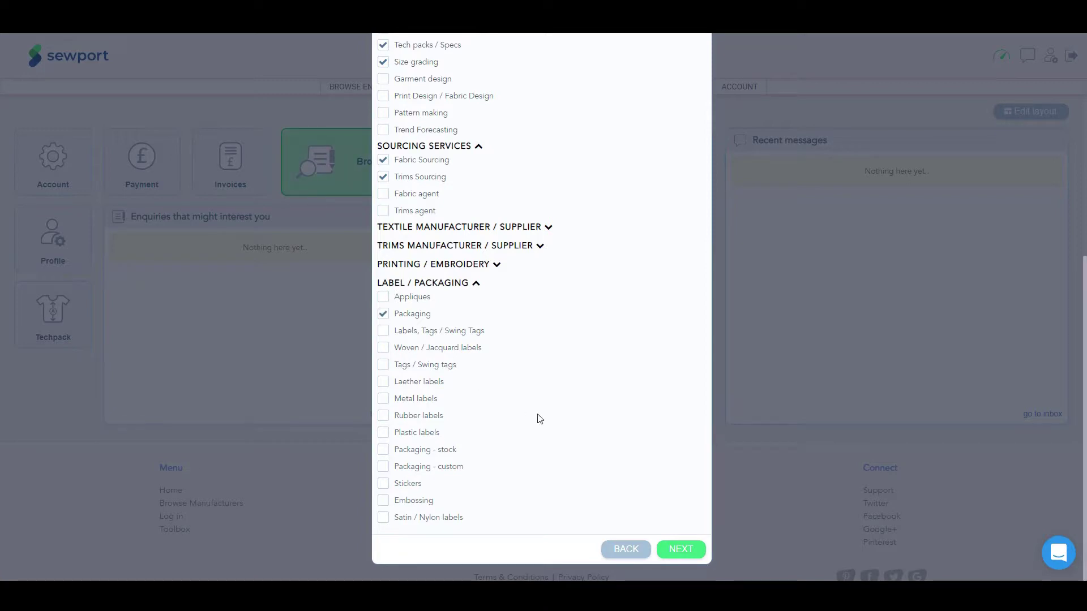
left_click(677, 543)
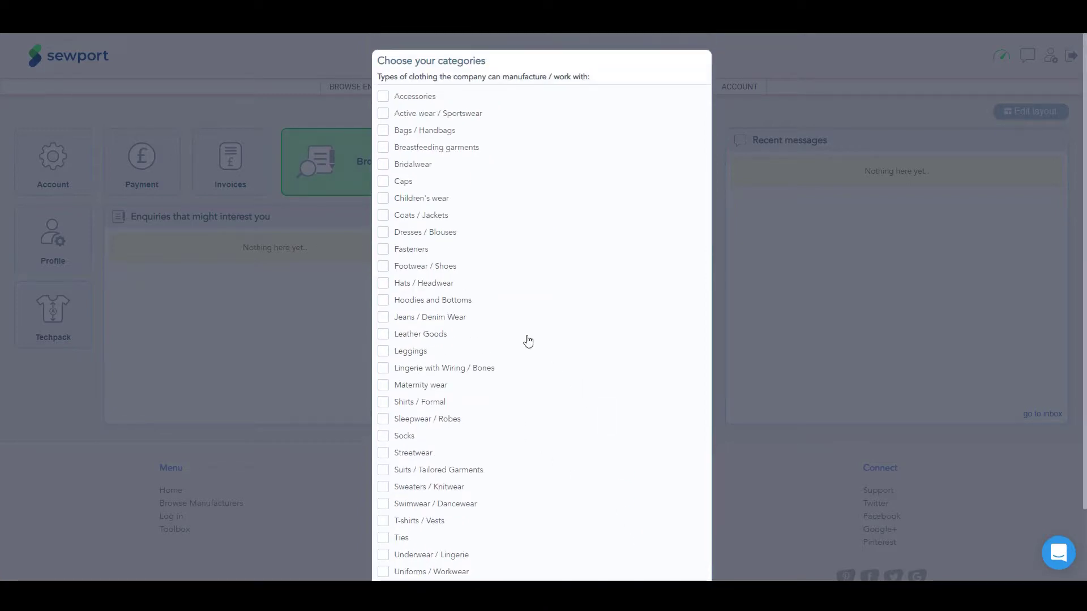
Step: Select Dresses / Blouses, Hoodies and Bottoms, and Active wear / Sportswear, then begin the minimum order entry
left_click(383, 232)
left_click(384, 300)
left_click(383, 114)
scroll(697, 350, "down", 2)
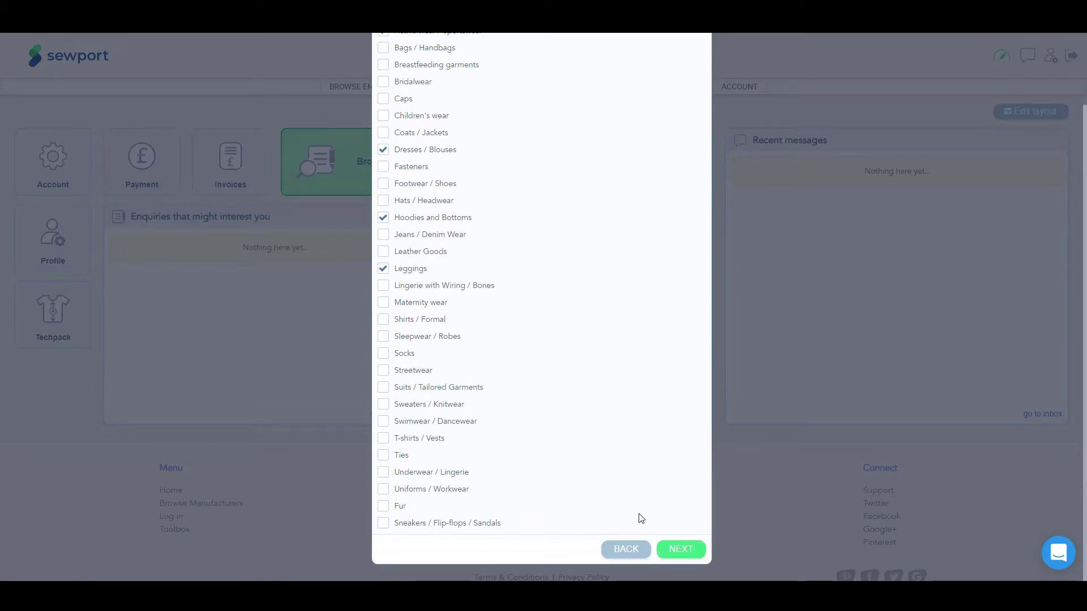
left_click(680, 549)
left_click(402, 124)
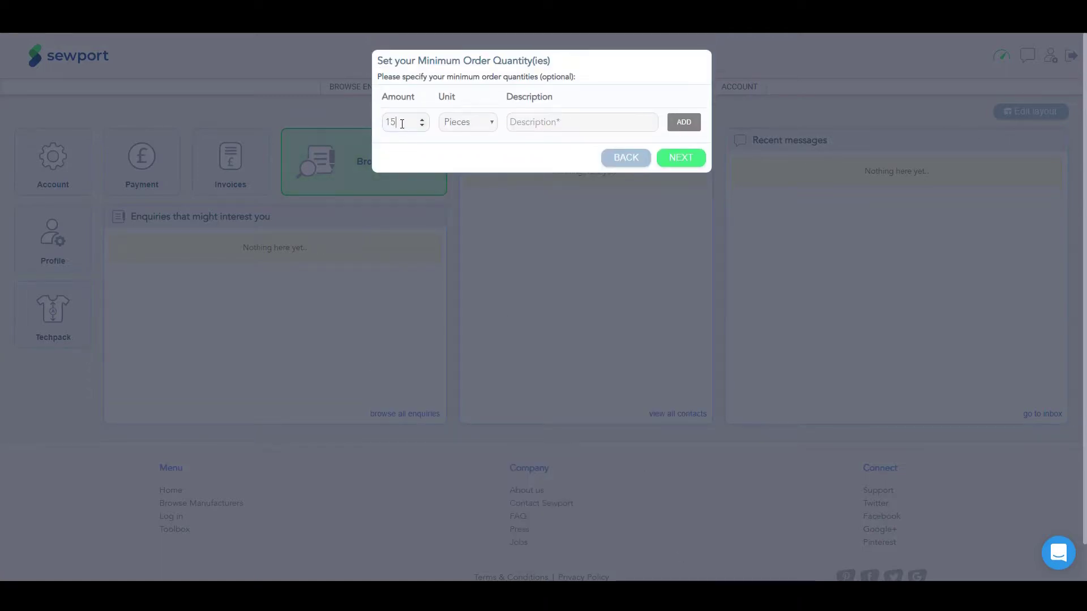
Step: Save a minimum order of 150 Pieces per style and continue
type("per style")
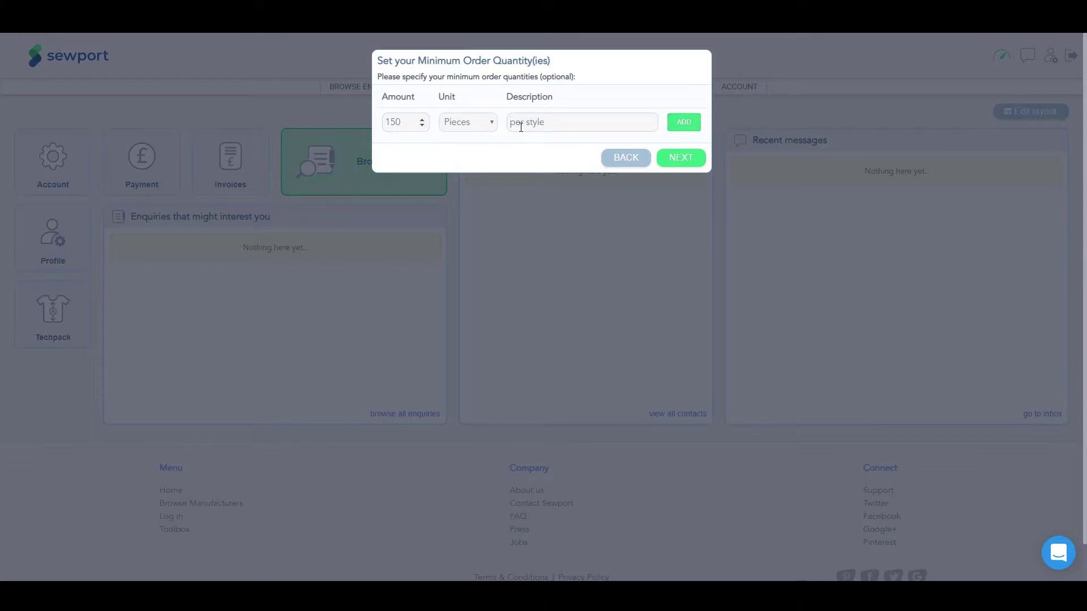
left_click(684, 121)
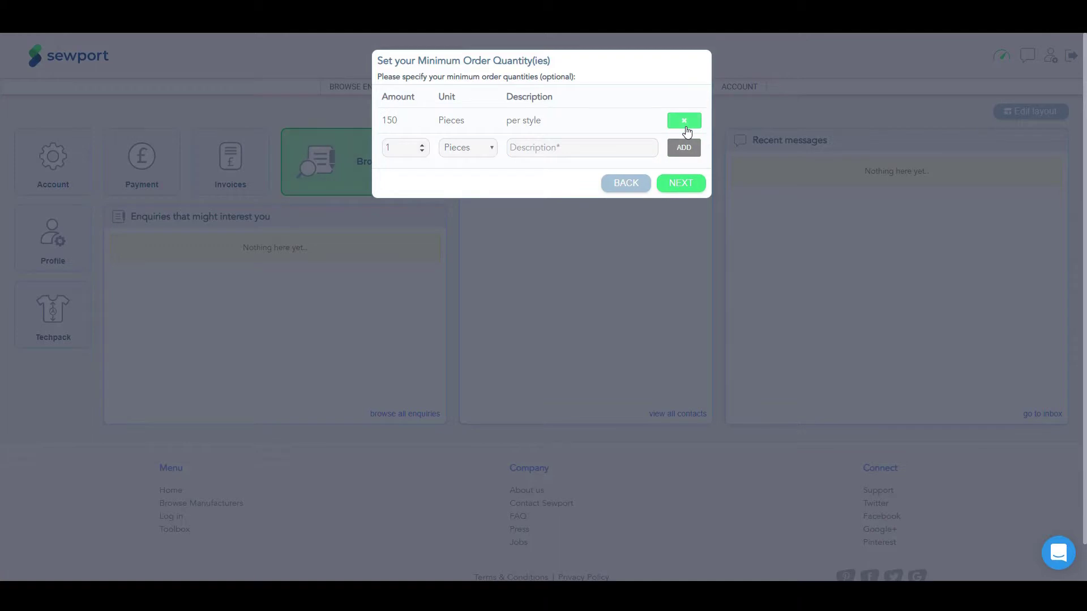
left_click(479, 148)
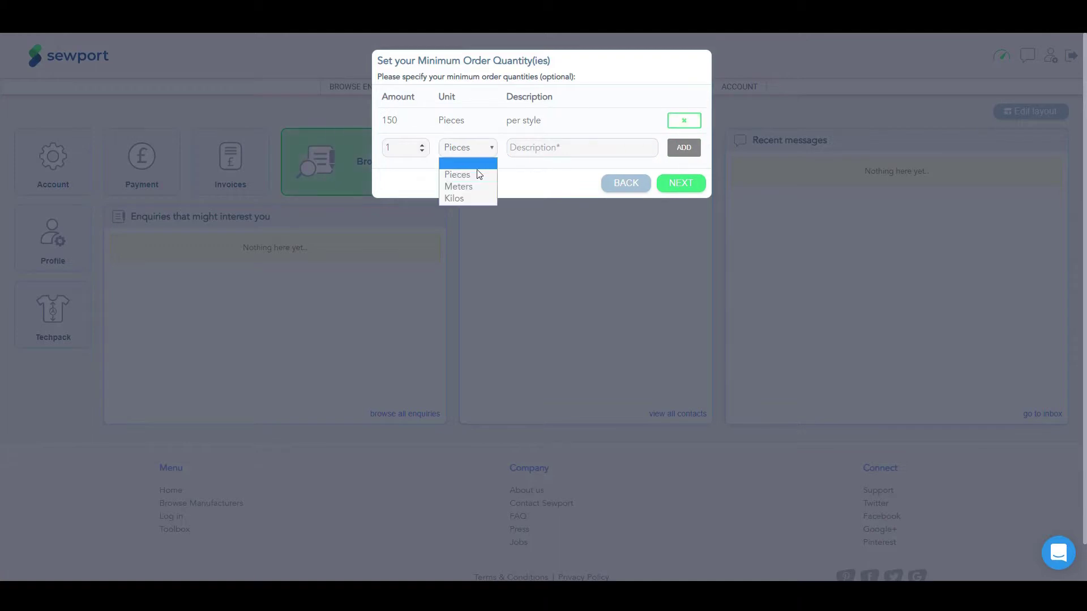
left_click(567, 171)
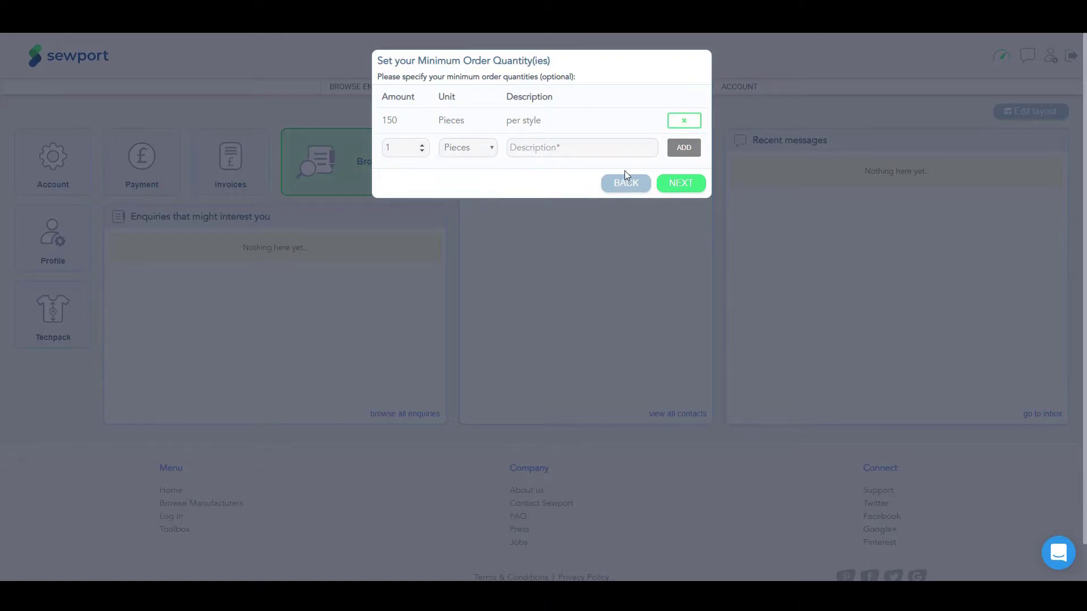
left_click(682, 184)
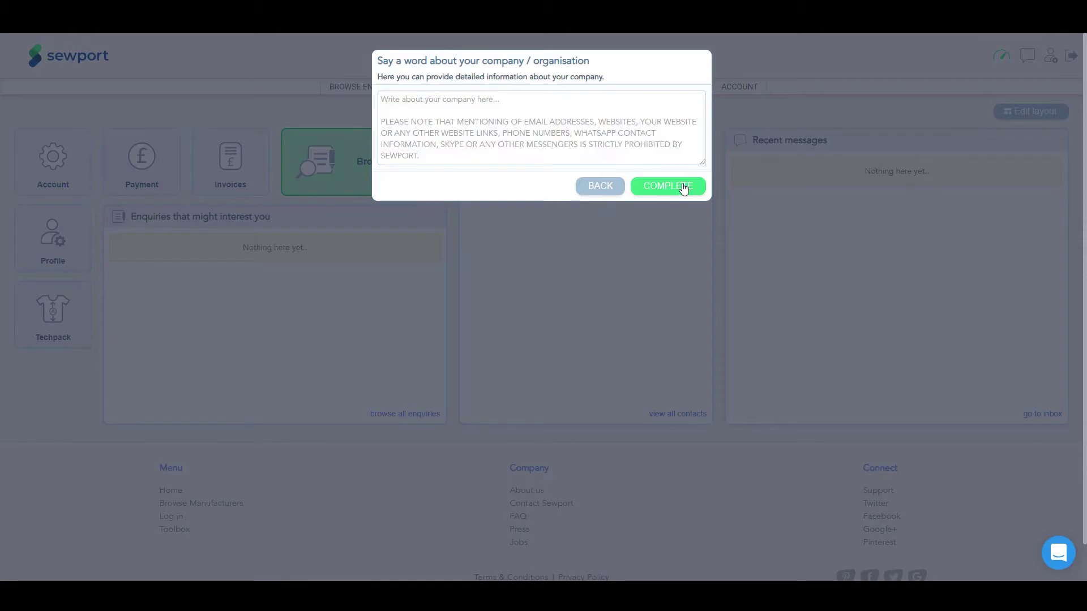
Step: Write a short company description and complete the setup
left_click(536, 106)
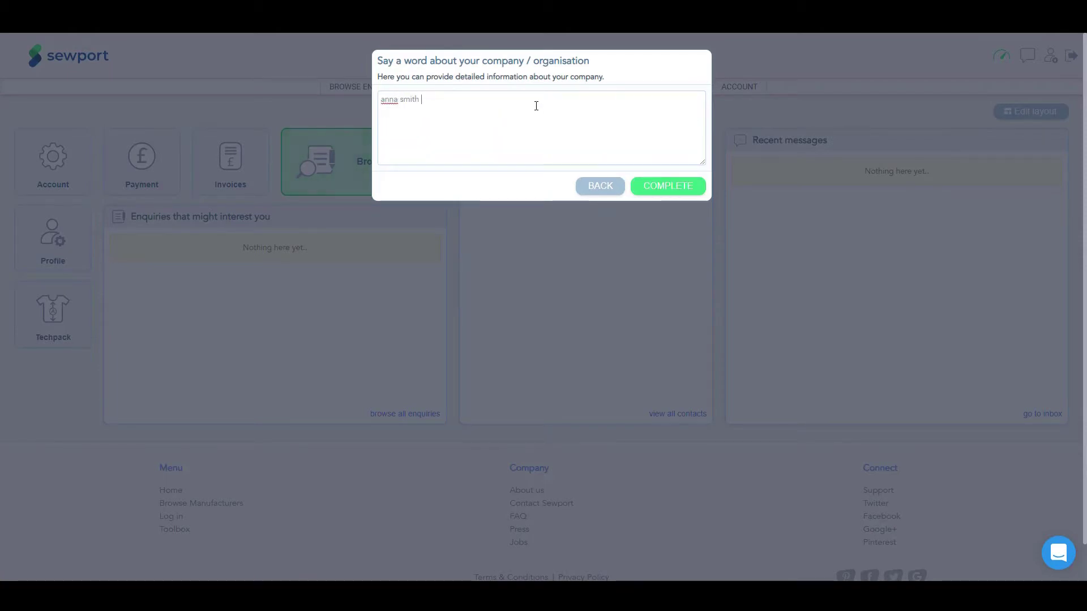
type("company")
left_click(670, 191)
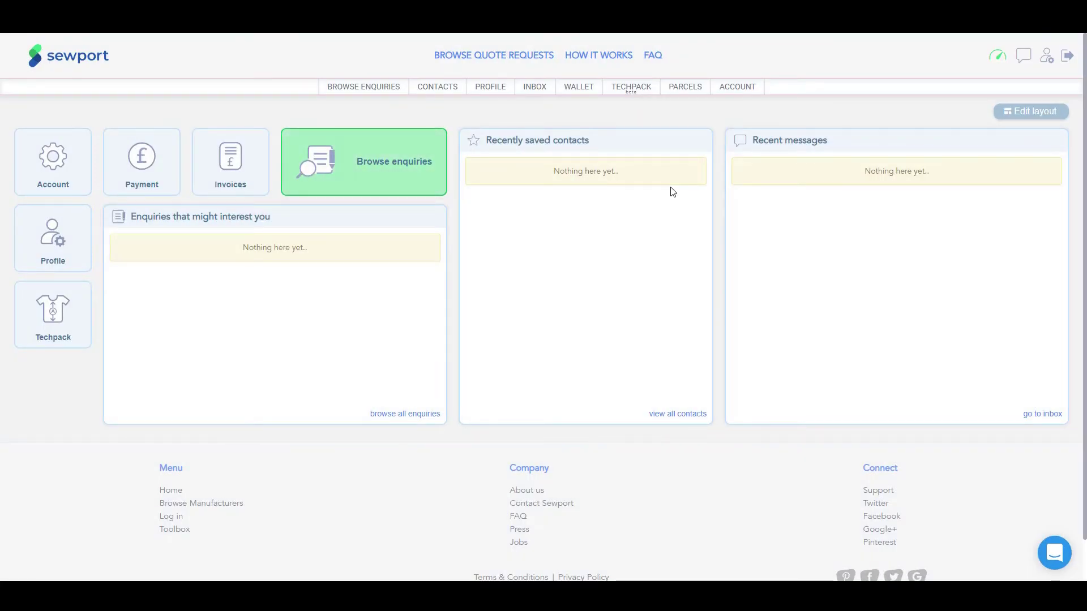
Step: Open the PROFILE page, look through its sections, and start adding a gallery image
left_click(492, 97)
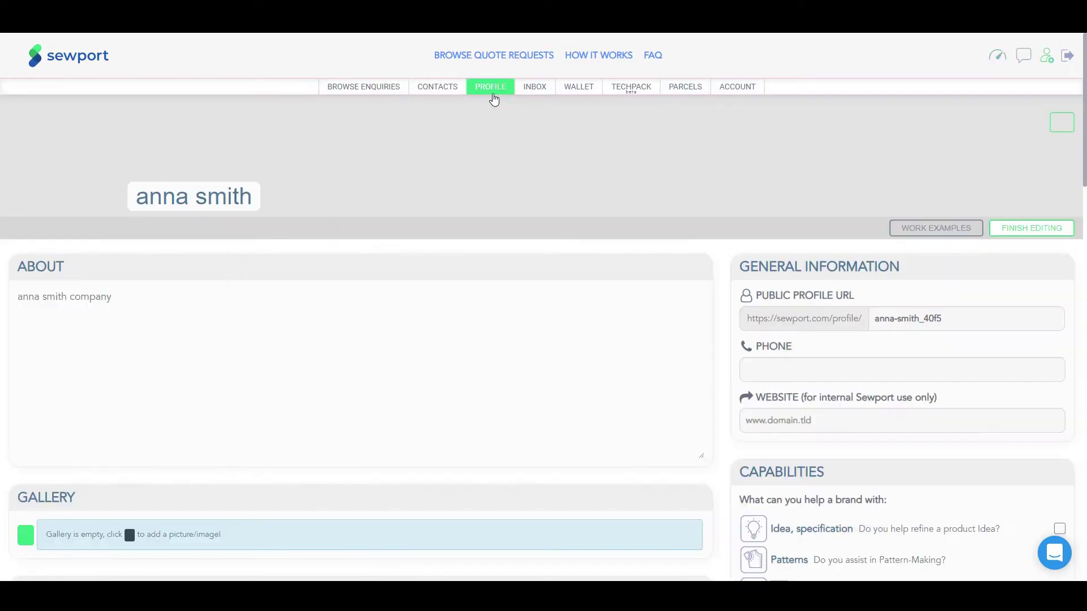
scroll(586, 260, "down", 5)
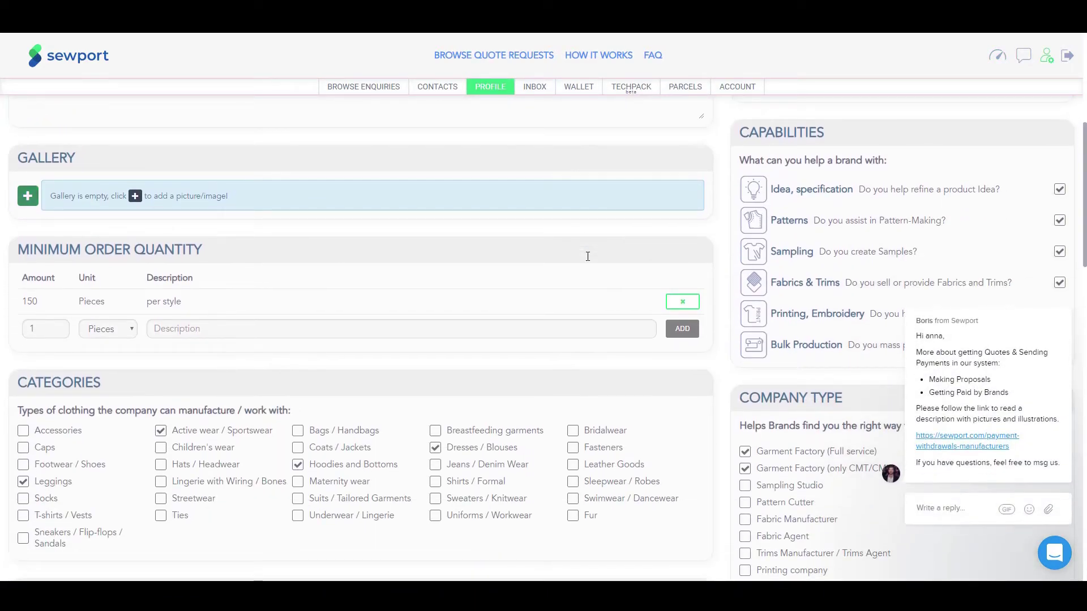
scroll(587, 257, "up", 1)
scroll(587, 260, "up", 4)
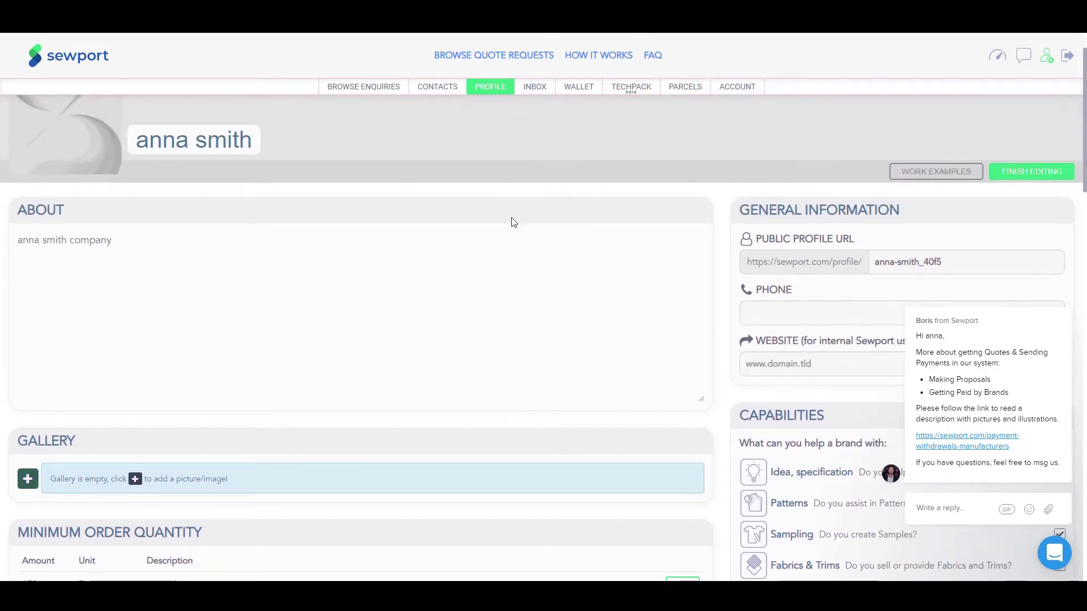
scroll(518, 237, "down", 12)
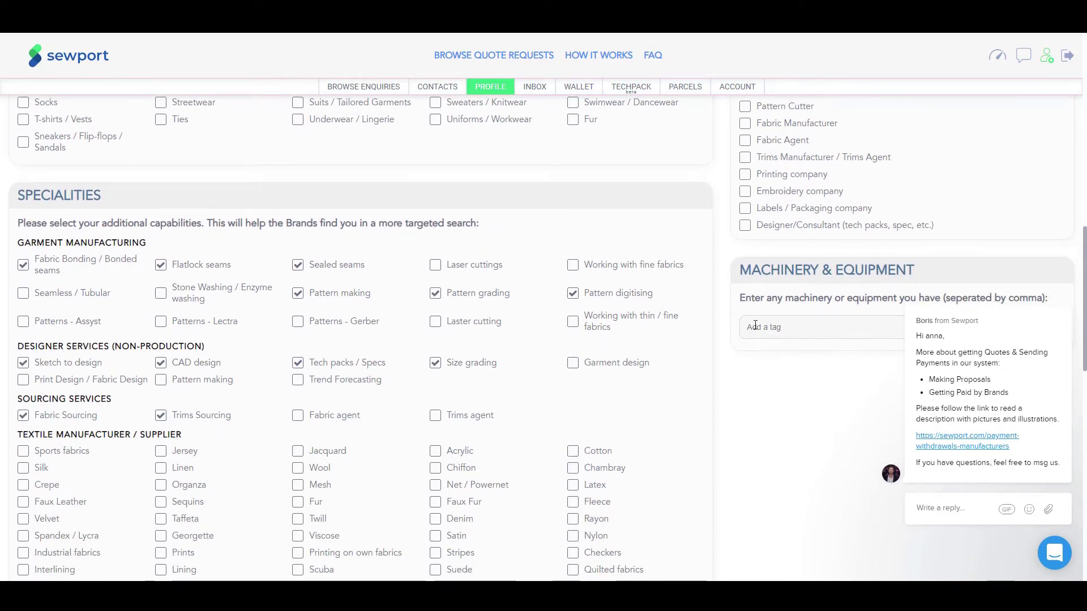
scroll(537, 241, "up", 3)
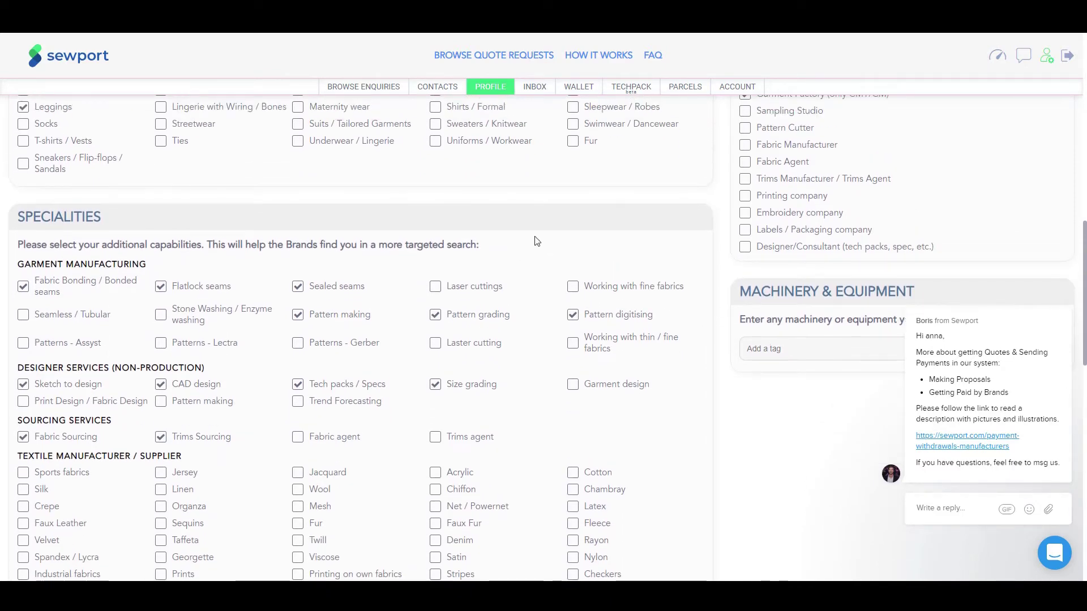
scroll(538, 241, "up", 4)
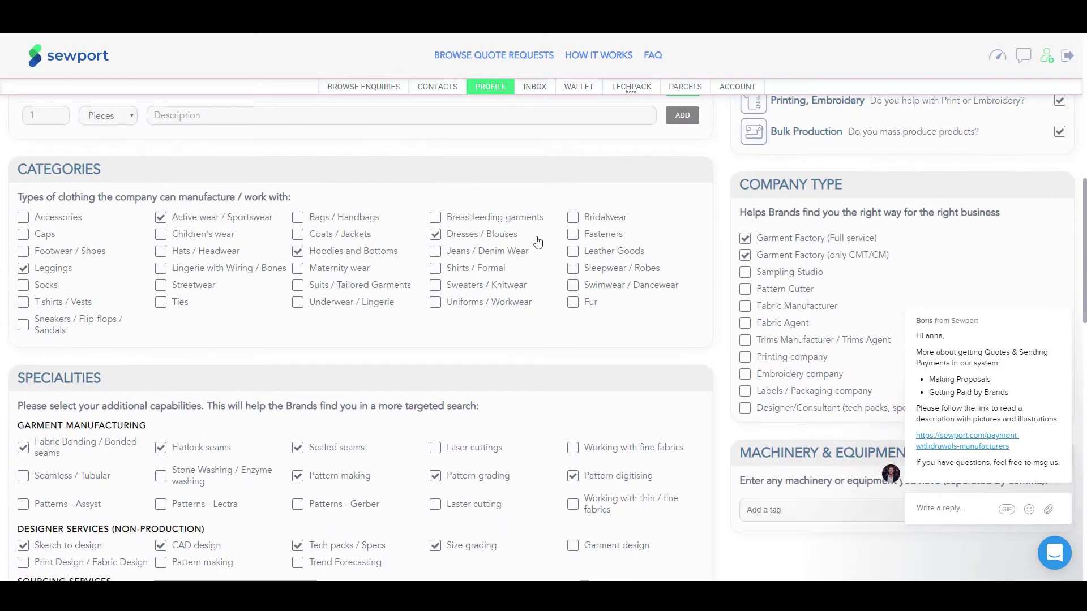
scroll(543, 241, "up", 1)
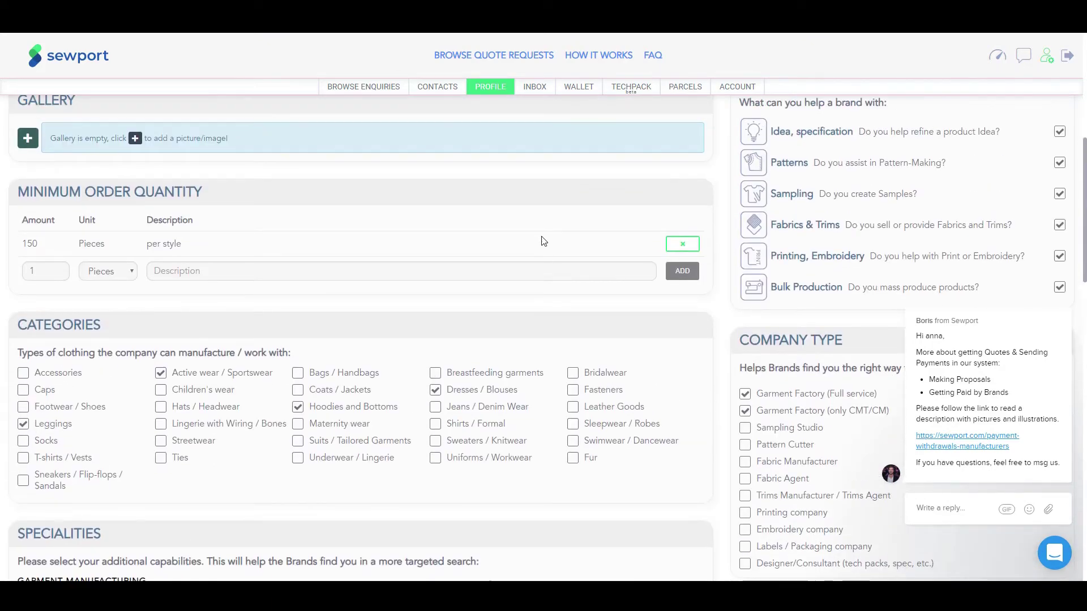
scroll(544, 242, "up", 1)
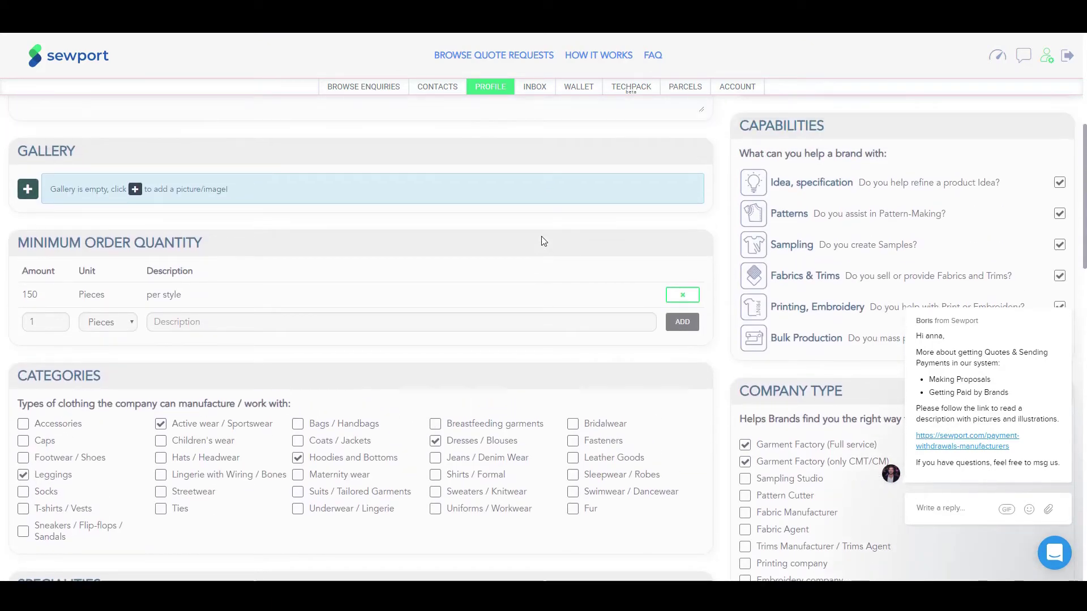
scroll(541, 238, "up", 3)
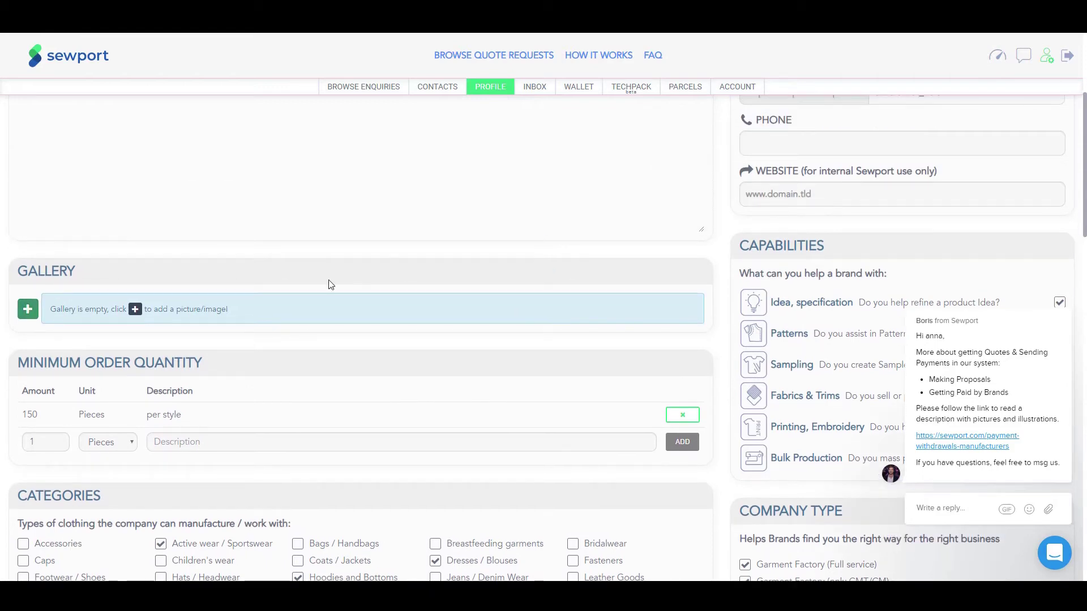
left_click(28, 311)
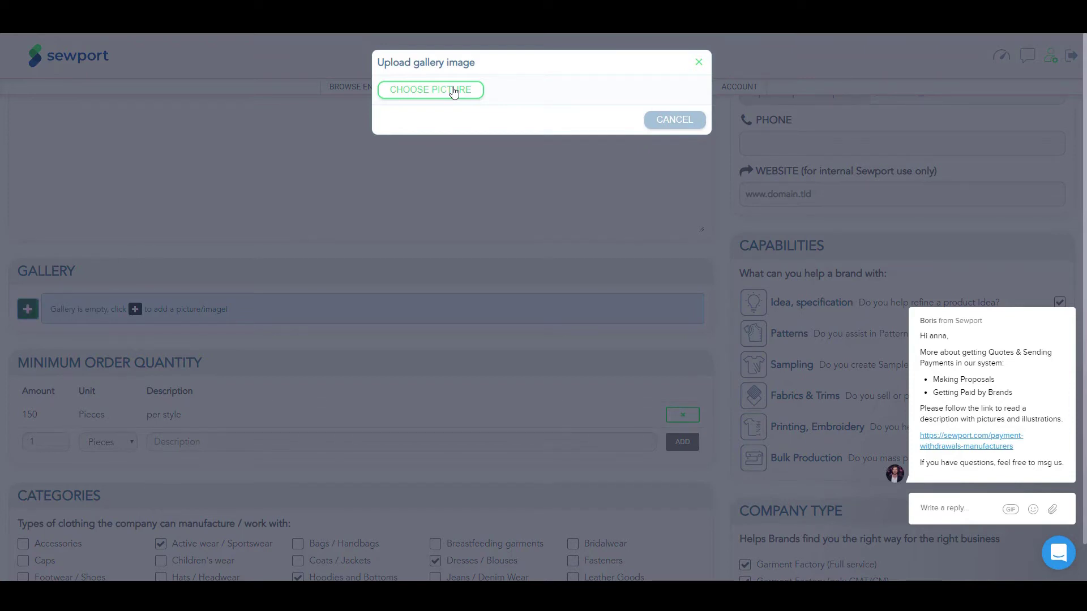
Step: Upload the black strappy dress photo, zoomed out to fit, titled 'dress'
left_click(453, 91)
double_click(304, 106)
left_click_drag(598, 315, 504, 321)
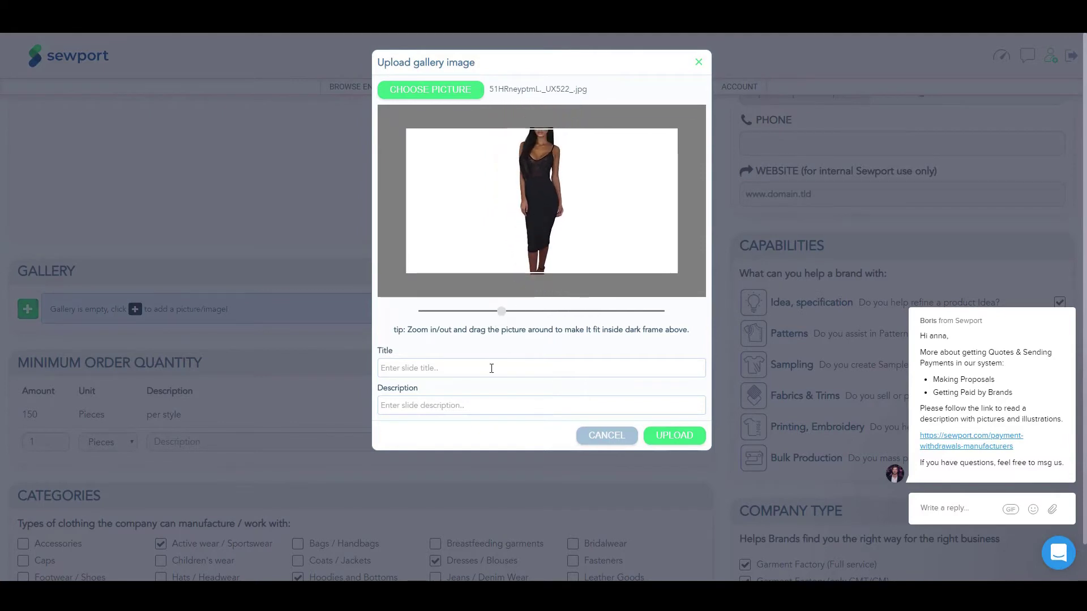
type("dress")
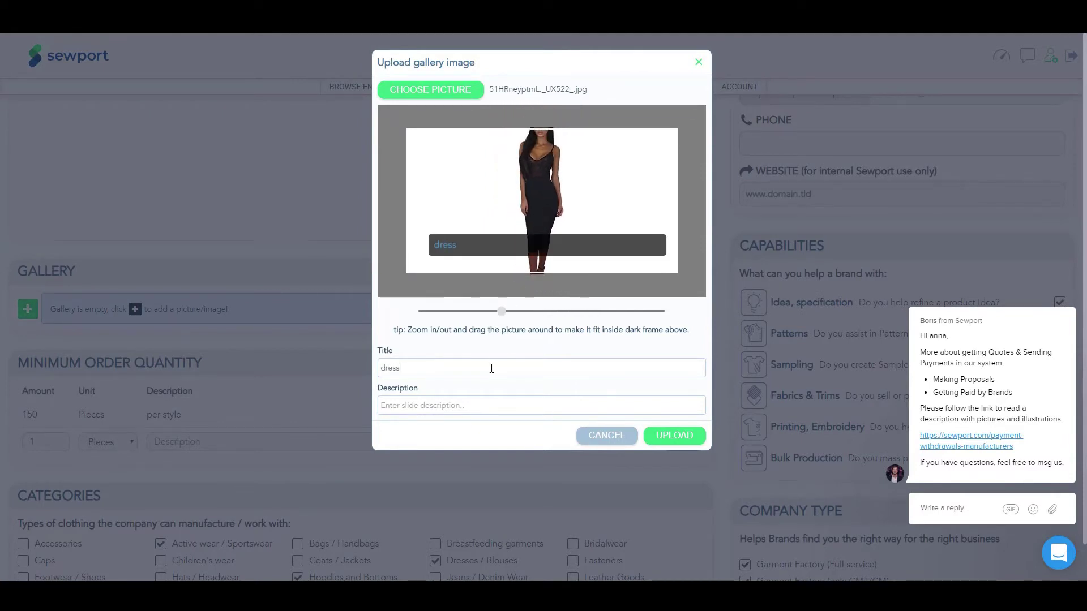
left_click(670, 436)
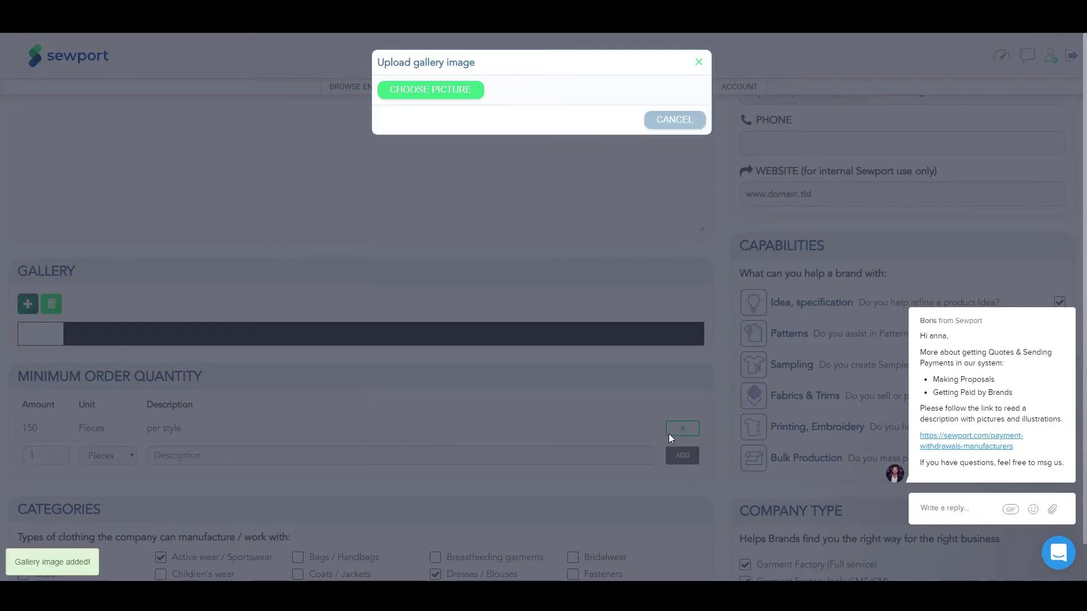
Step: Upload the green dress photo to the gallery, zoomed out to show the whole model
left_click(445, 97)
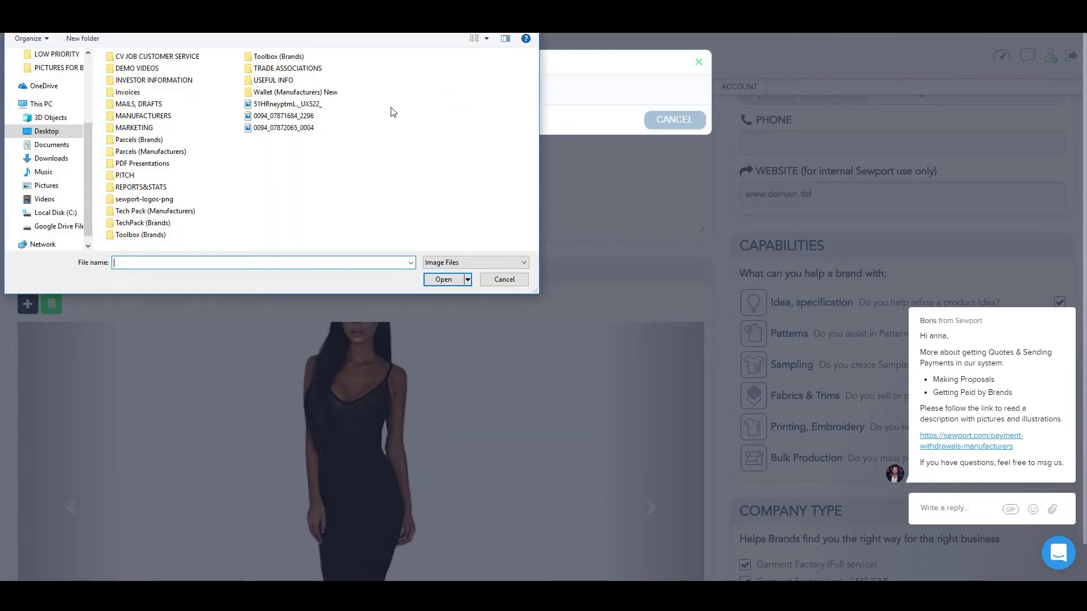
left_click(308, 118)
double_click(308, 118)
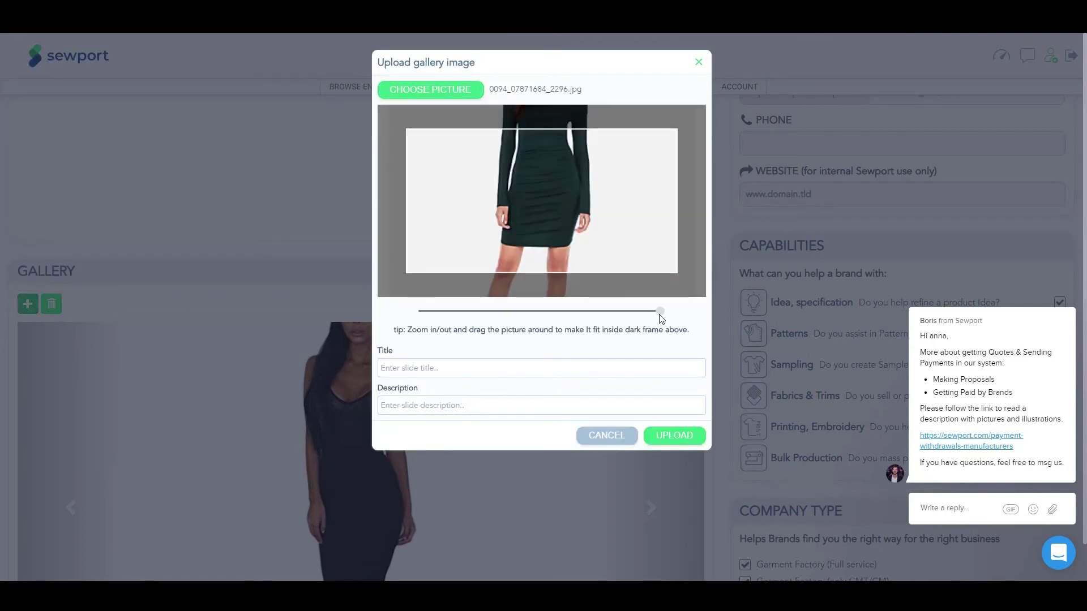
left_click_drag(660, 311, 512, 311)
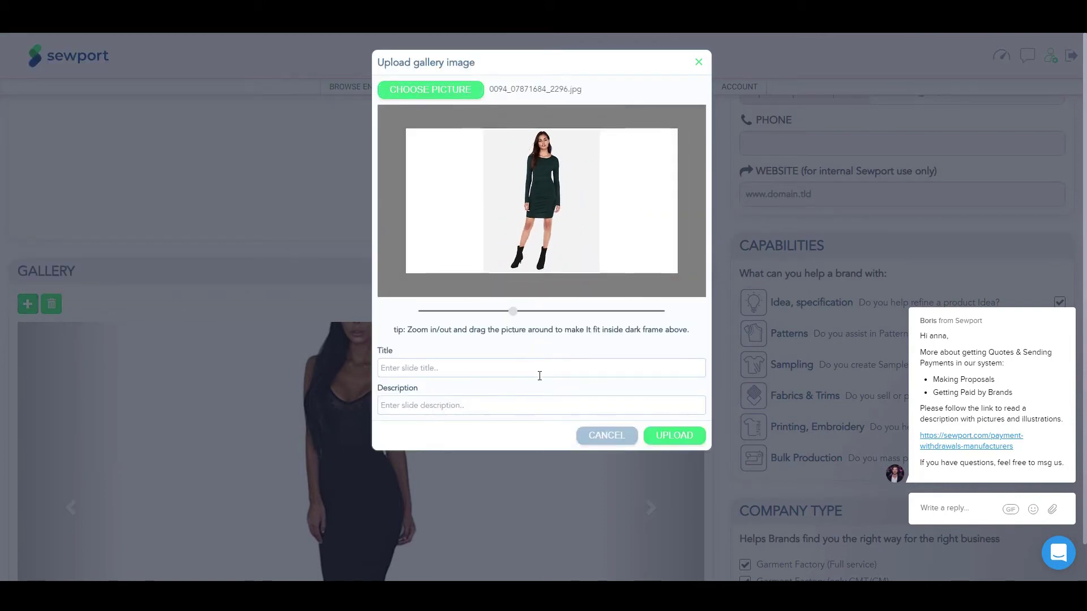
left_click(672, 437)
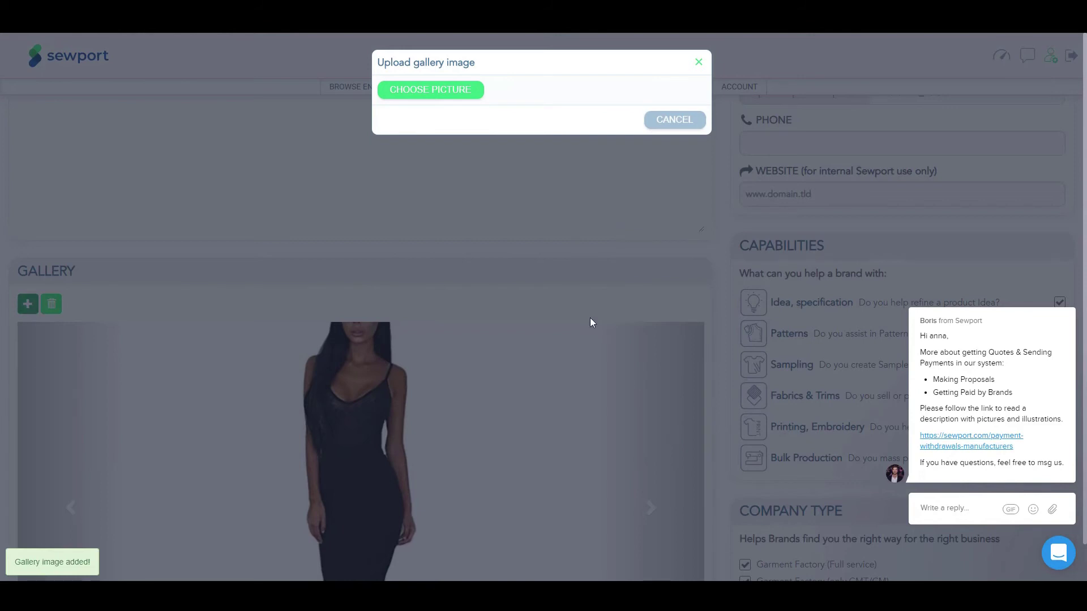
Step: Upload the black long-sleeved dress photo, zoomed out to fit, and close the upload window
left_click(449, 97)
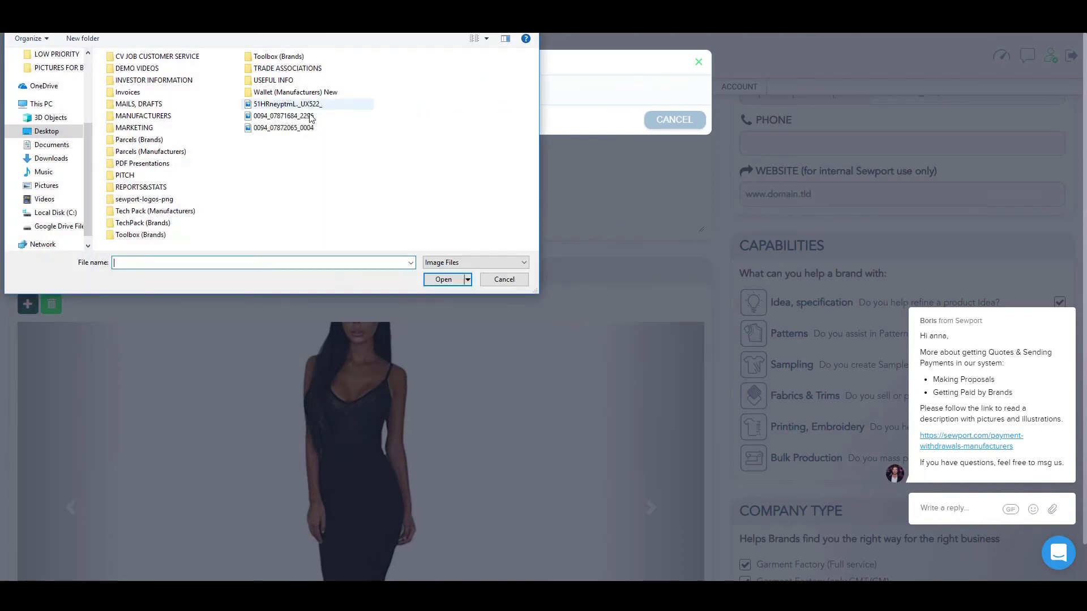
double_click(294, 127)
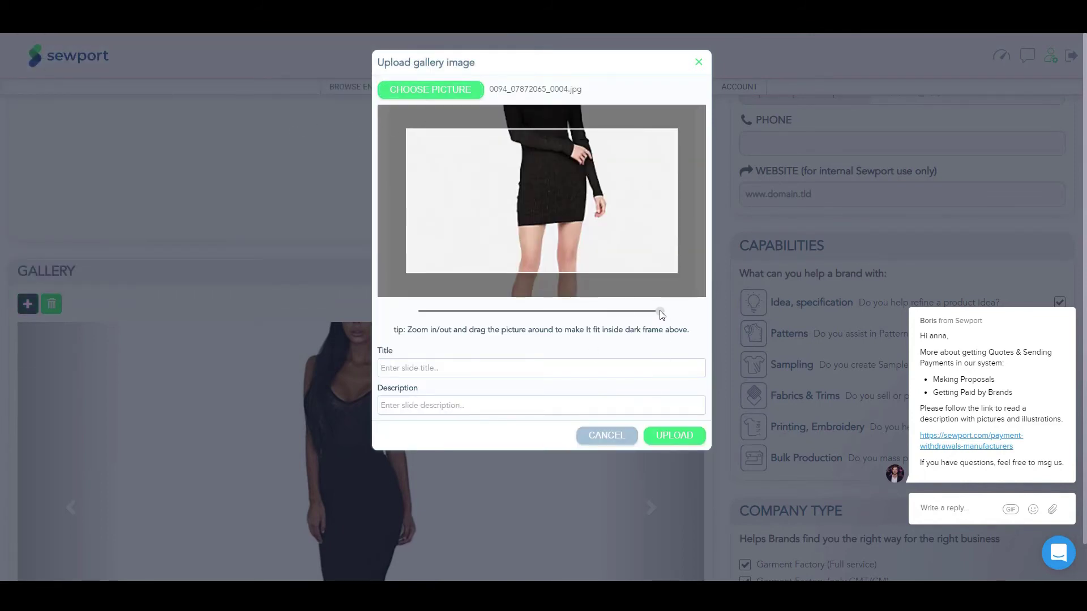
left_click_drag(660, 312, 498, 313)
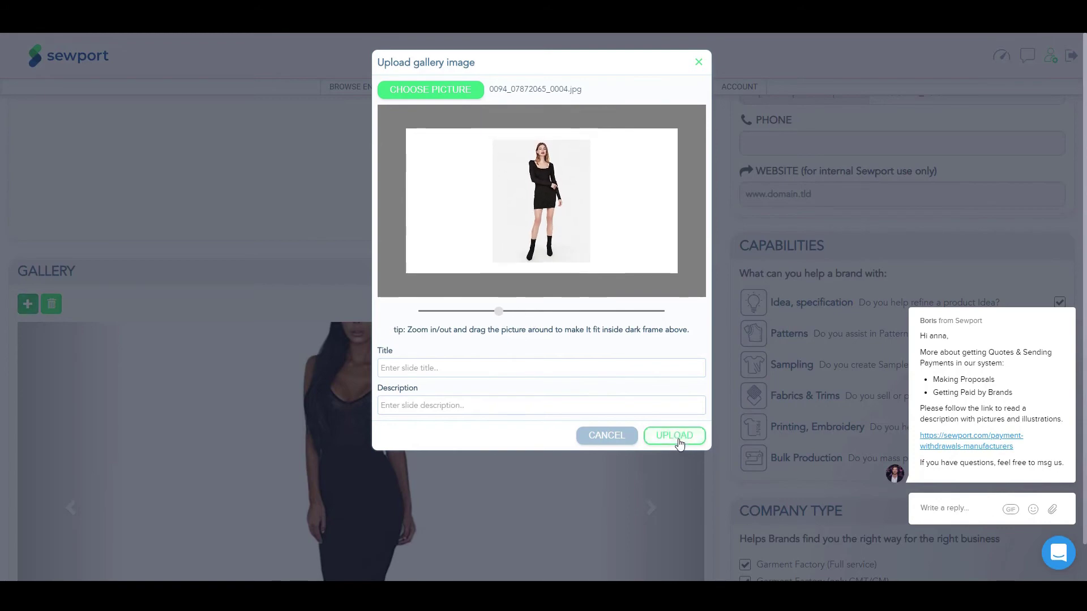
left_click(679, 444)
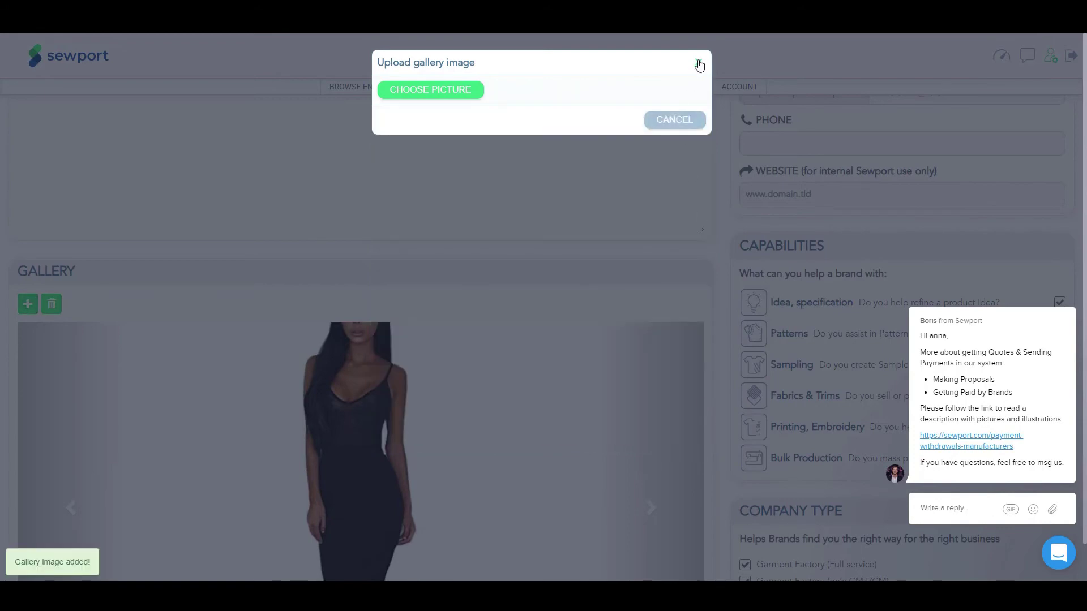
left_click(700, 63)
Step: Set the company location to Spain
scroll(720, 269, "down", 10)
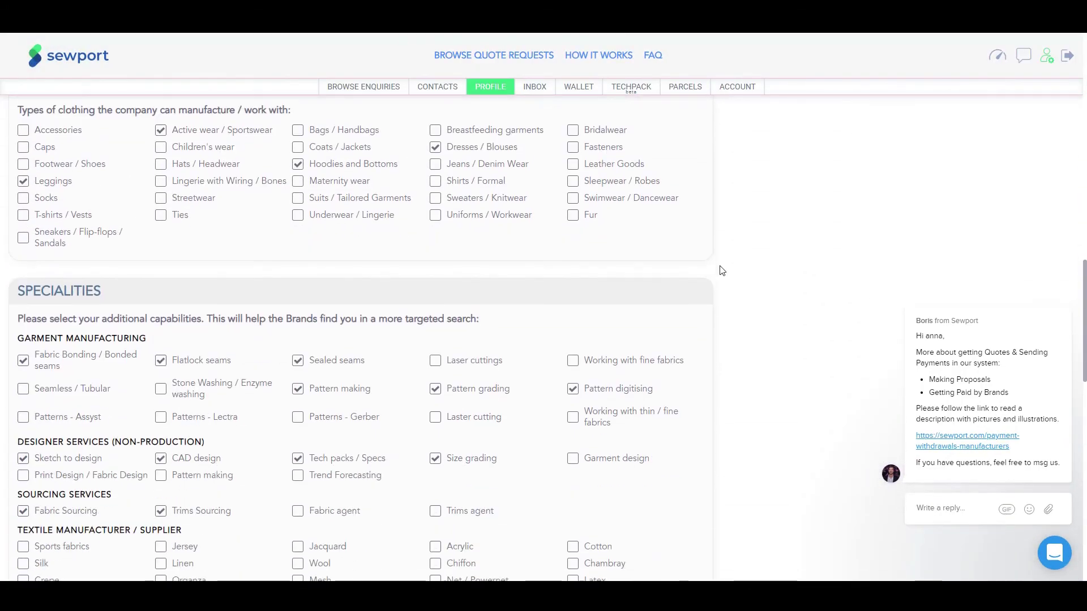
scroll(722, 271, "down", 15)
left_click(291, 300)
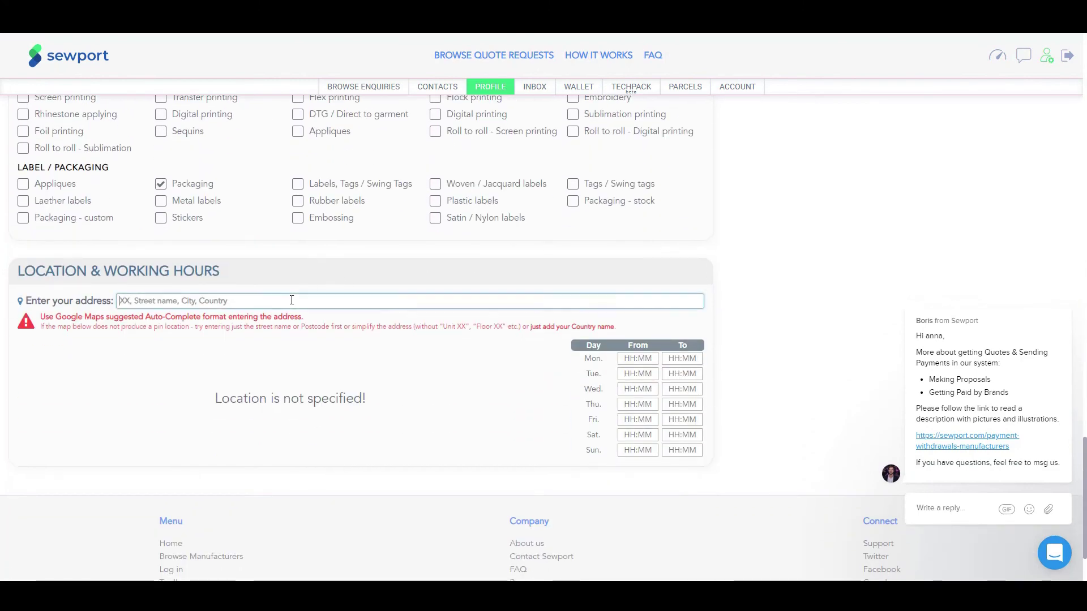
type("spain")
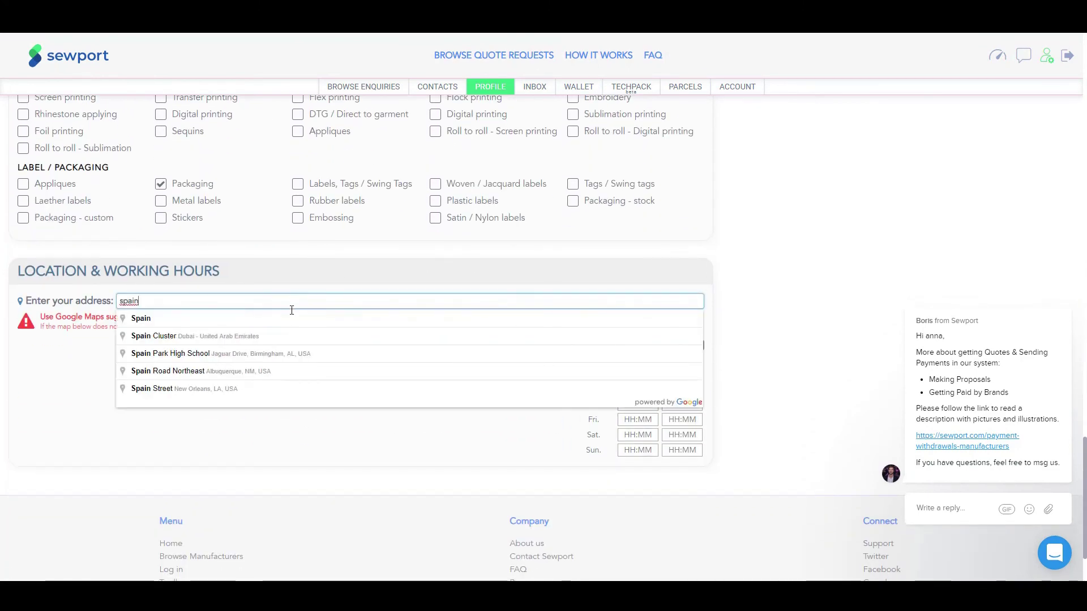
left_click(292, 318)
scroll(801, 324, "up", 5)
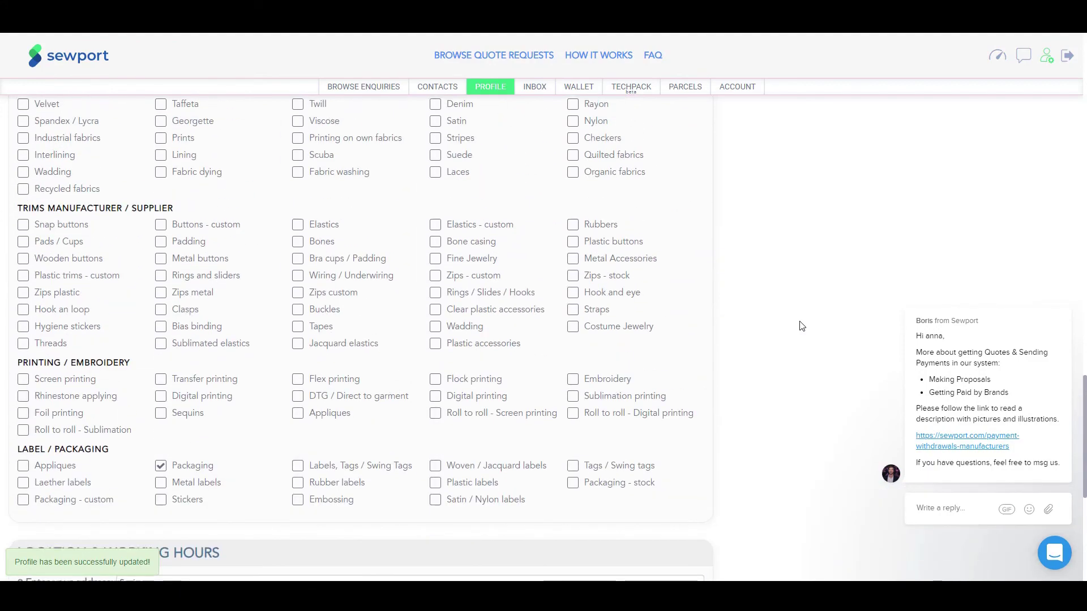
Step: Scroll back up to the top of the supplier profile, above the dress photo gallery
scroll(800, 326, "up", 15)
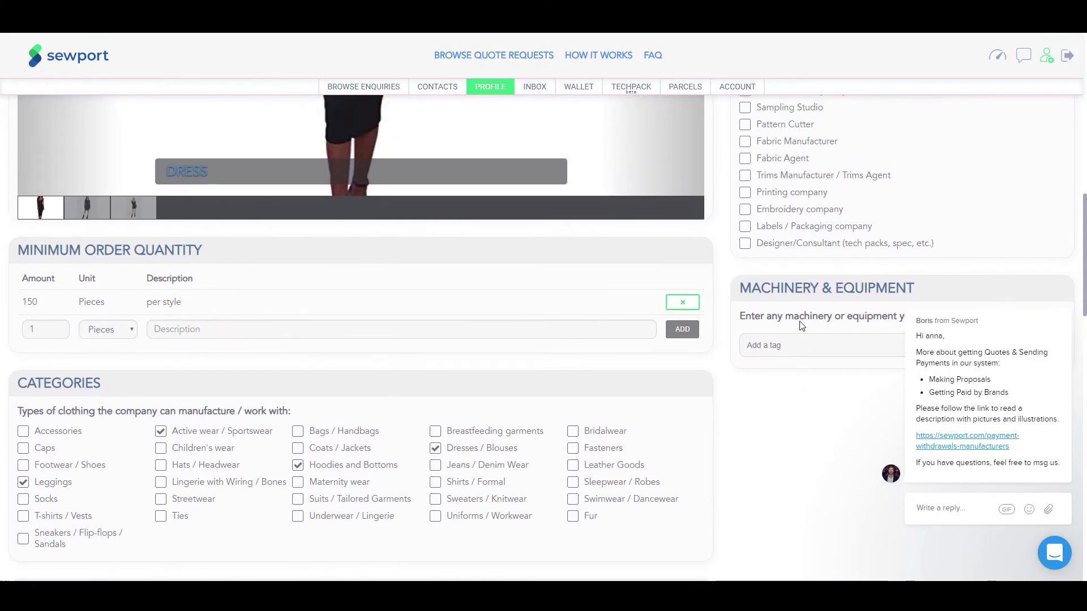
scroll(800, 324, "up", 15)
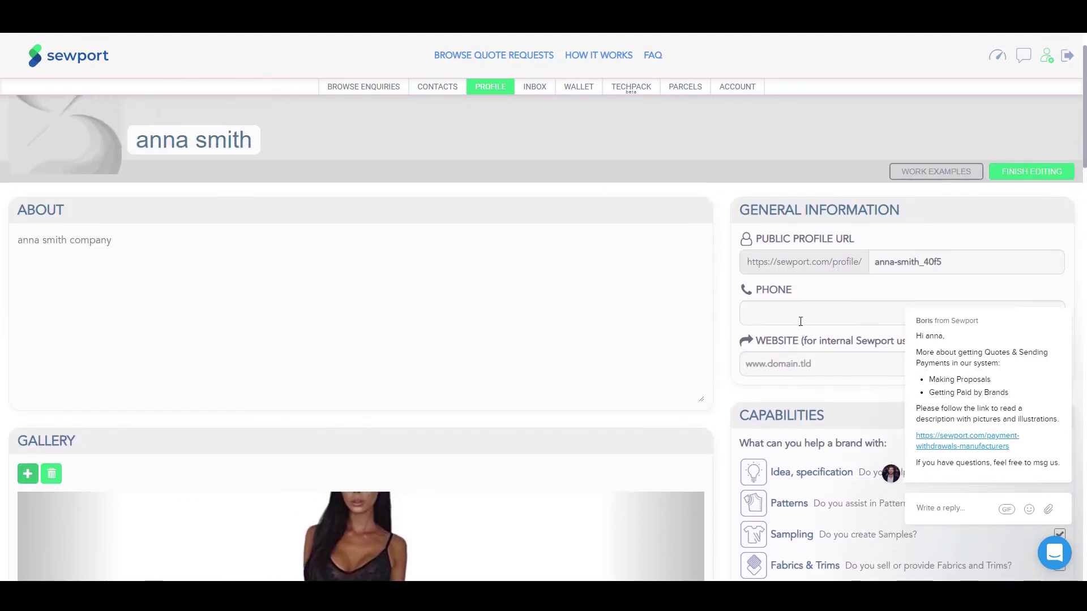
scroll(800, 322, "up", 2)
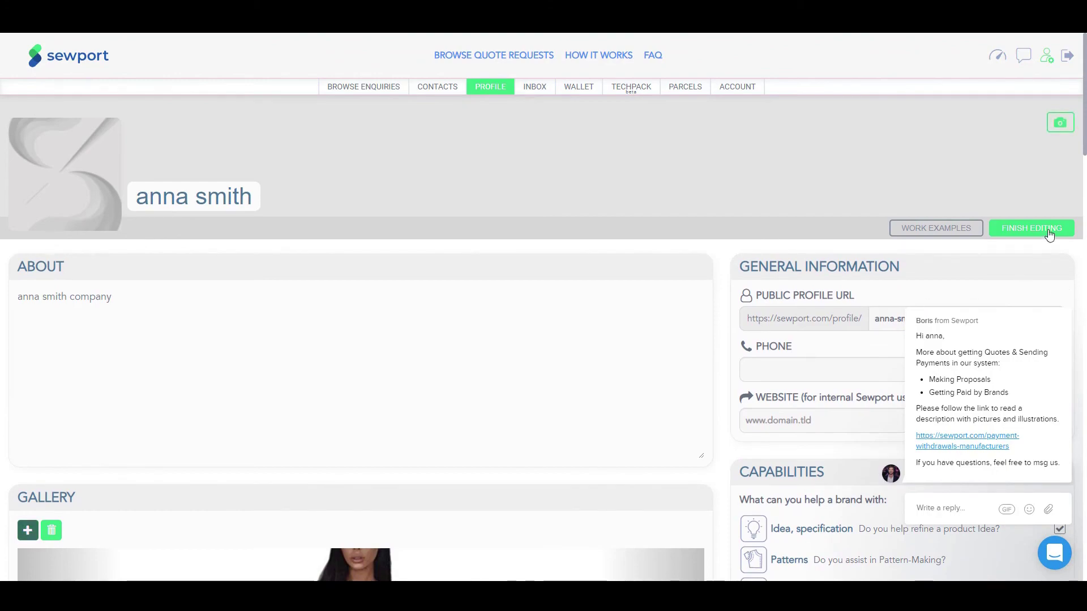